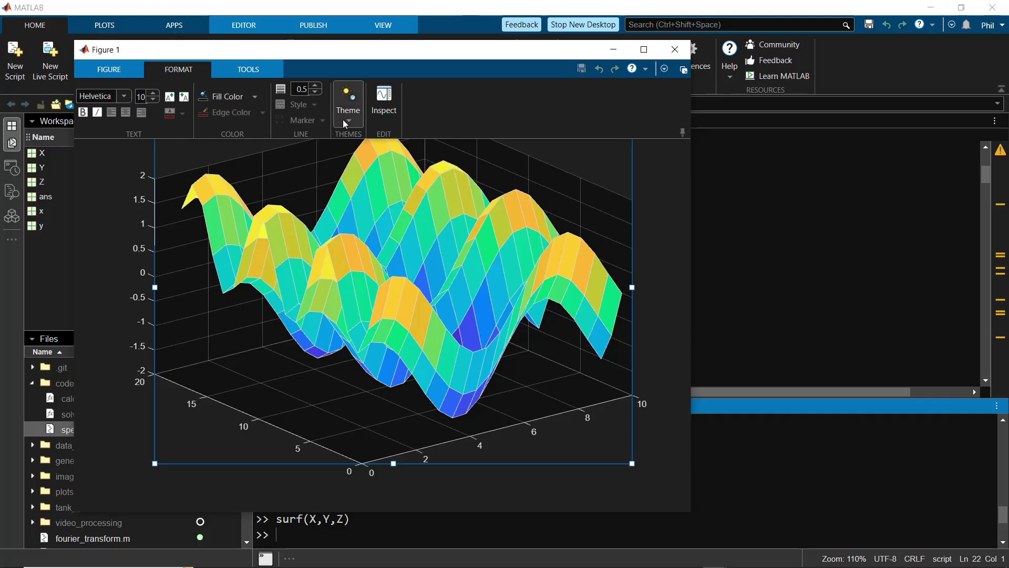
# - Open the figure's Theme dropdown to show the Light, Dark and Auto choices
pyautogui.click(345, 124)
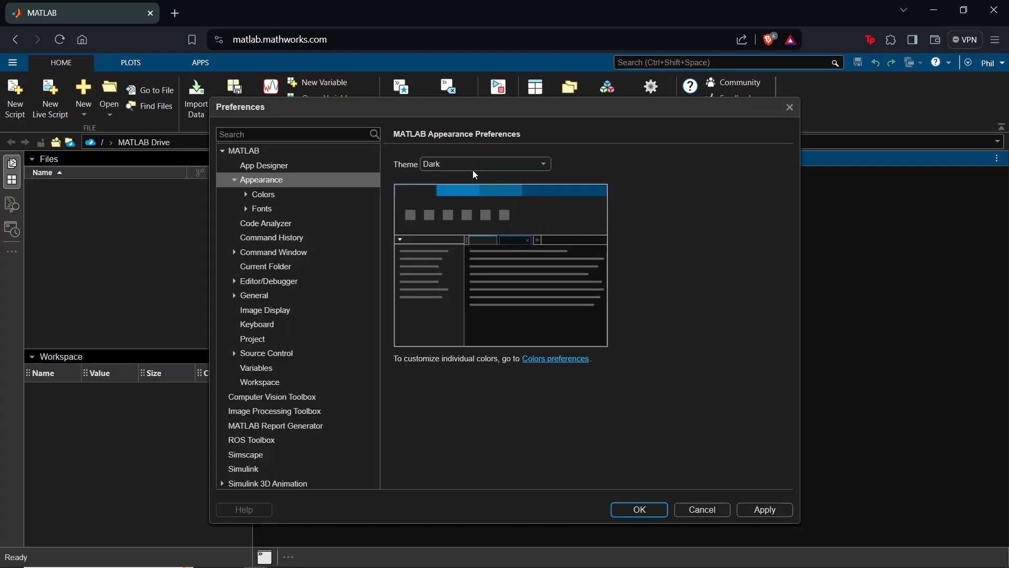
# - Apply the Light desktop theme, then switch the Theme setting back to Dark
pyautogui.click(463, 167)
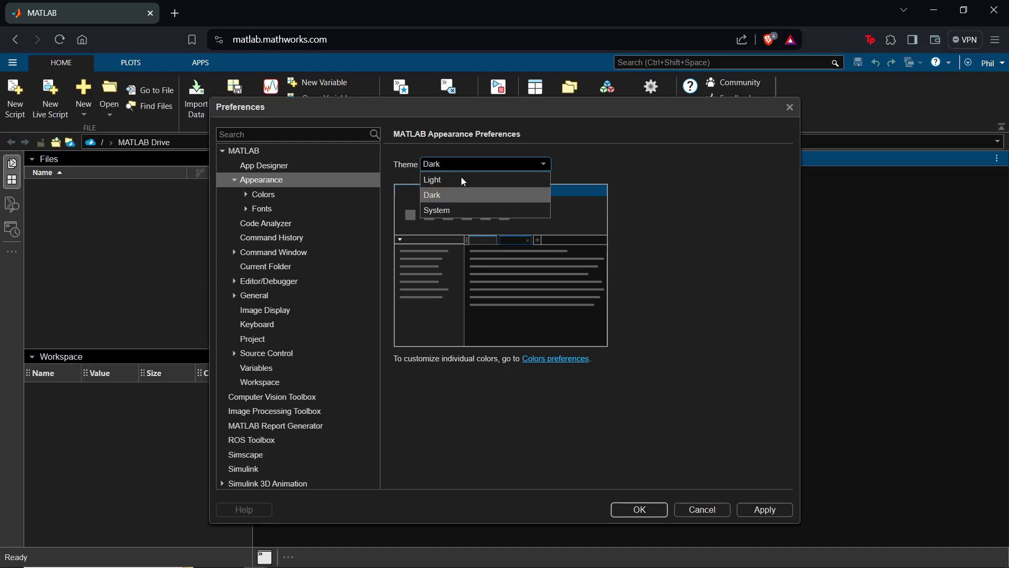
pyautogui.click(462, 180)
pyautogui.click(764, 510)
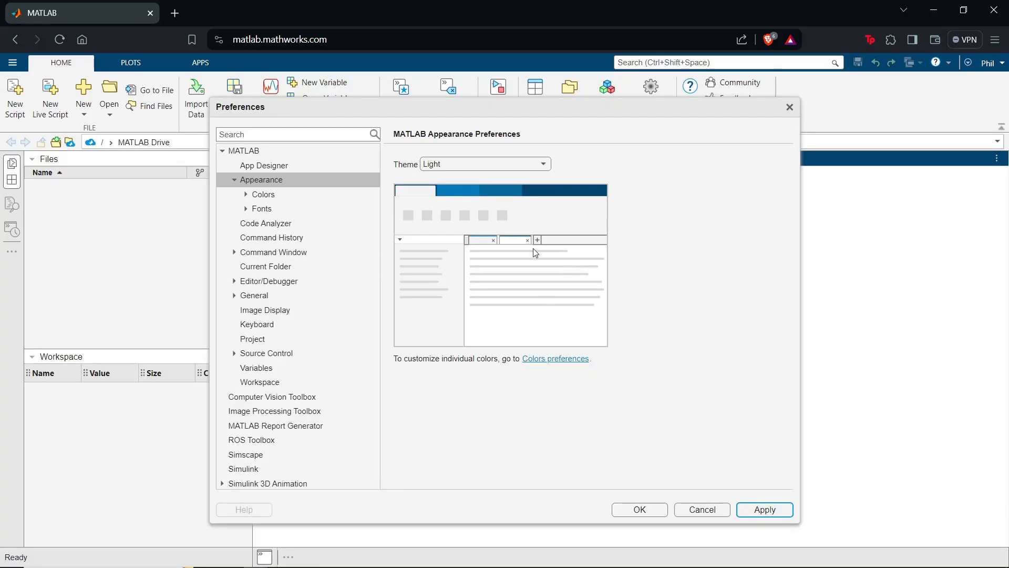
pyautogui.click(488, 167)
pyautogui.click(462, 192)
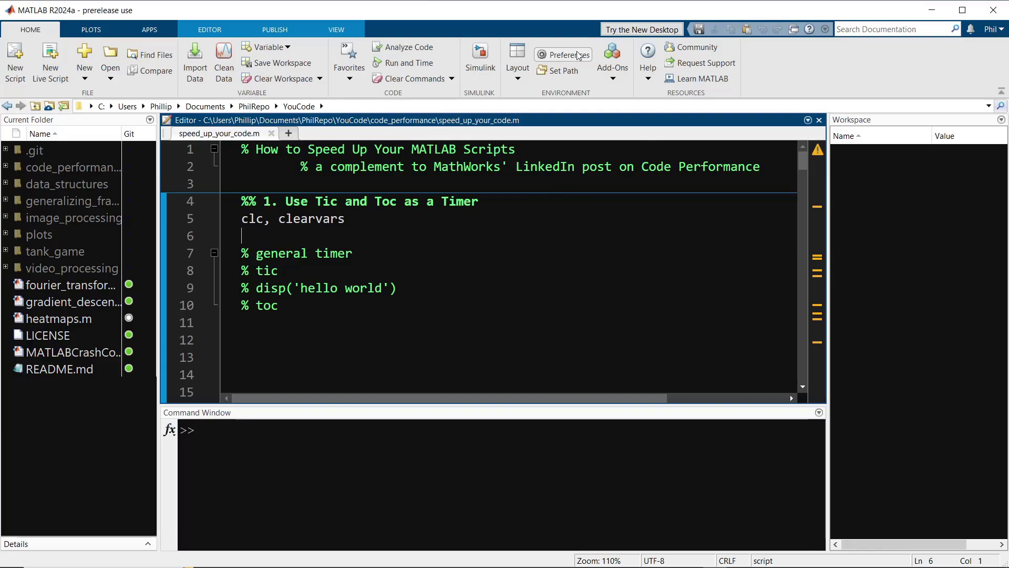
pyautogui.click(578, 55)
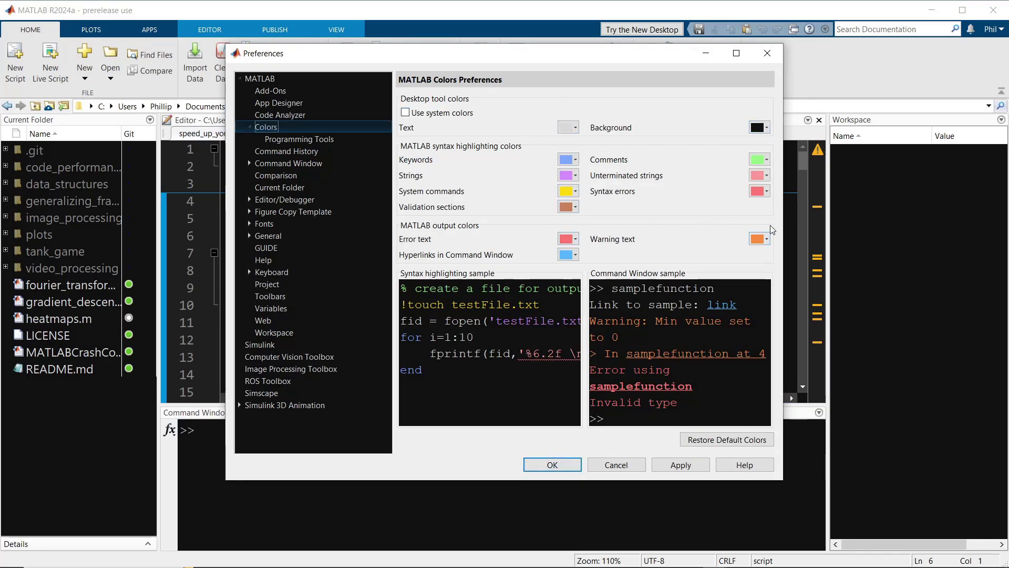
pyautogui.click(552, 464)
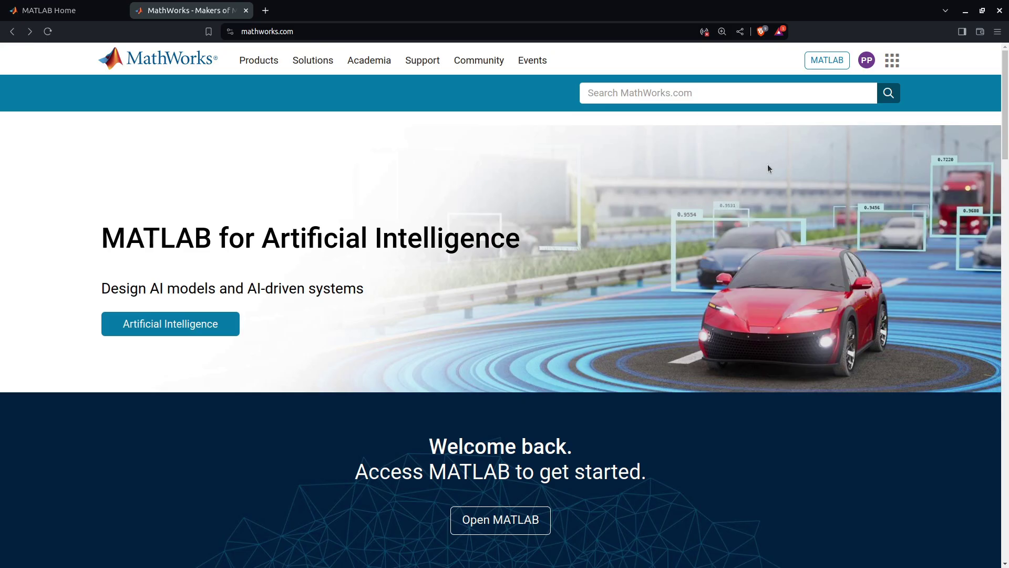
# - Go to the MATLAB Install page and select the R2024a Prerelease release
pyautogui.click(825, 60)
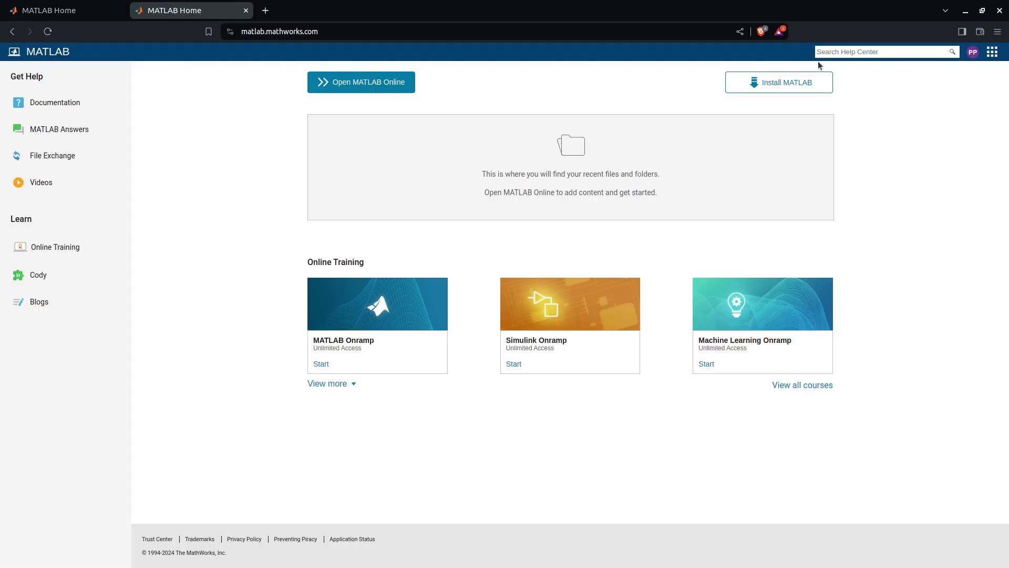
pyautogui.click(797, 92)
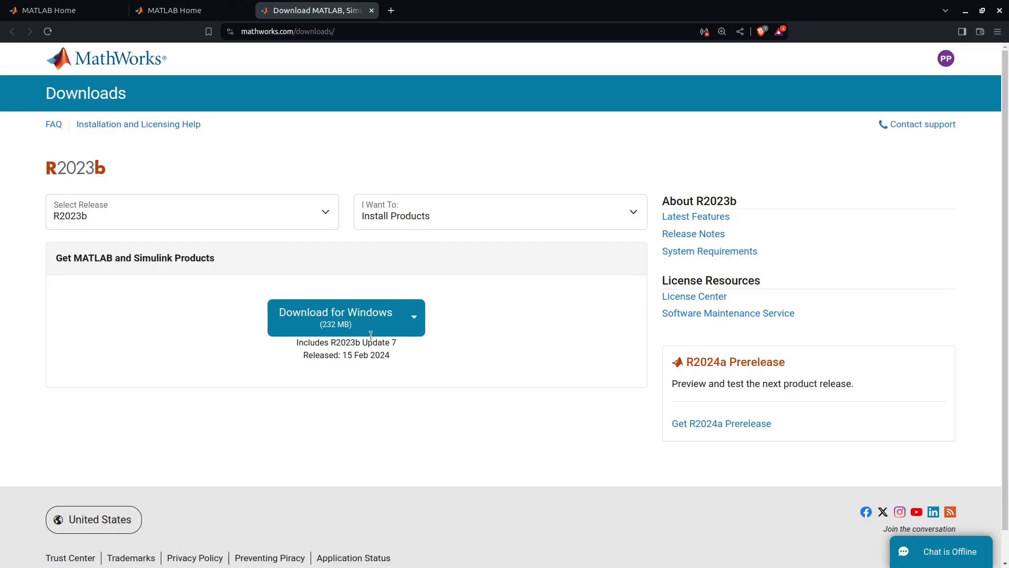
pyautogui.click(303, 212)
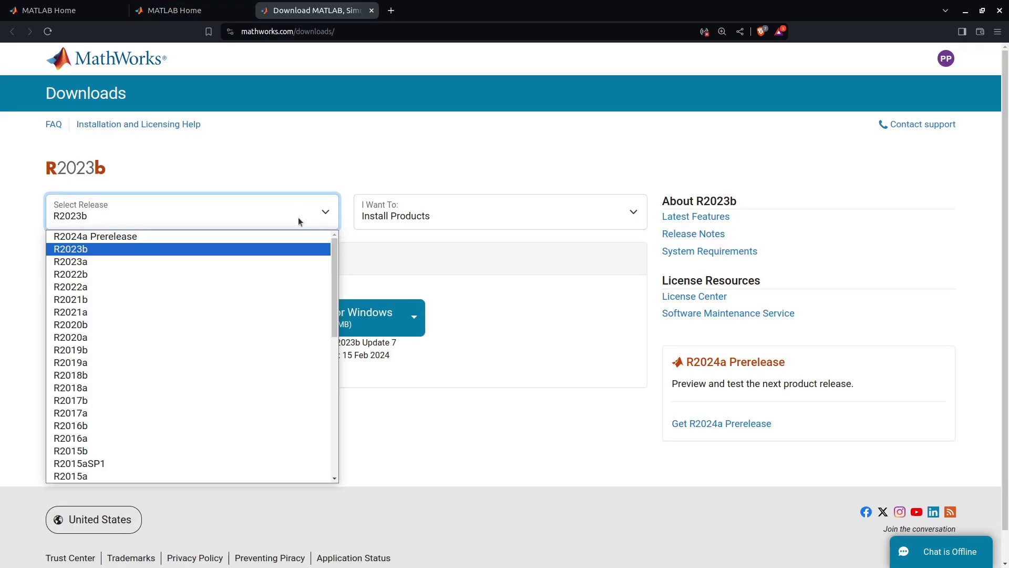
pyautogui.click(289, 236)
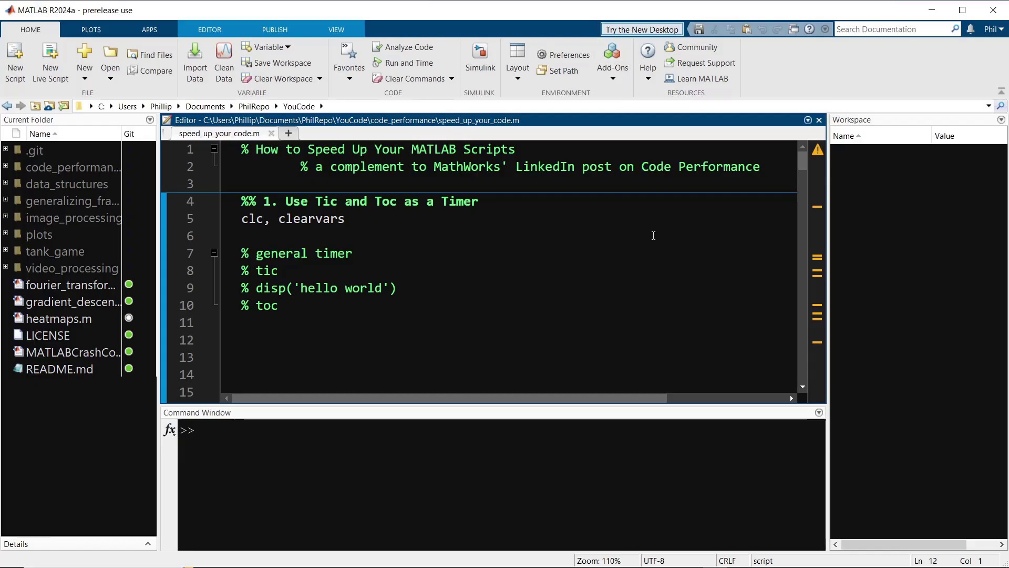
# - Find New Desktop for MATLAB (Beta) in Get Add-Ons and choose Install
pyautogui.click(613, 66)
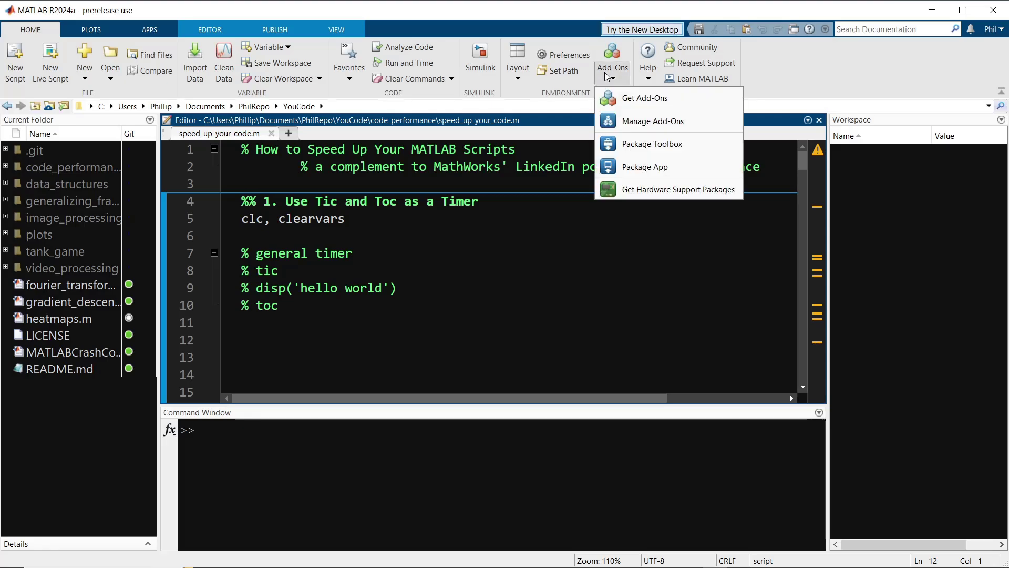
pyautogui.click(634, 117)
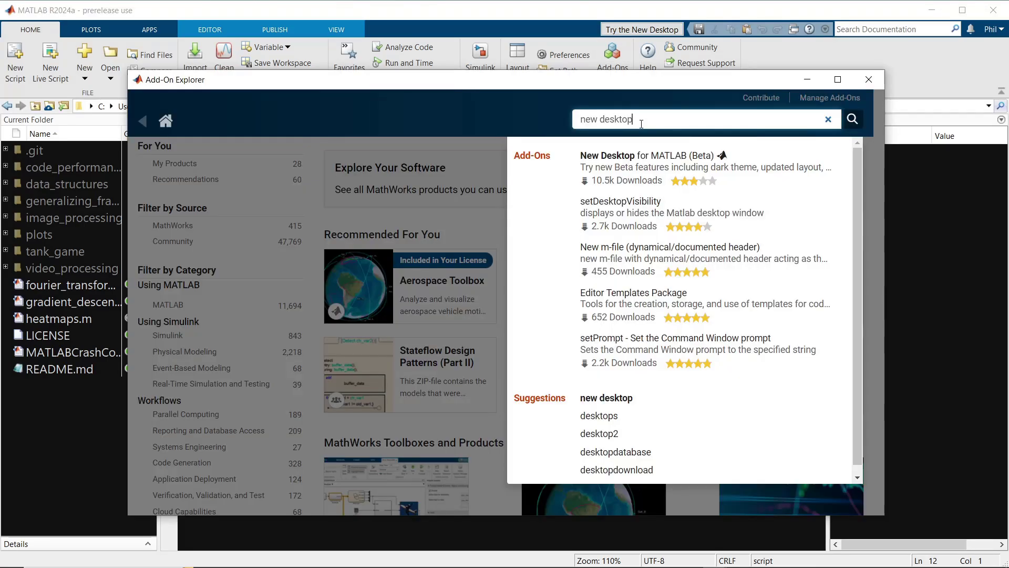
pyautogui.click(647, 170)
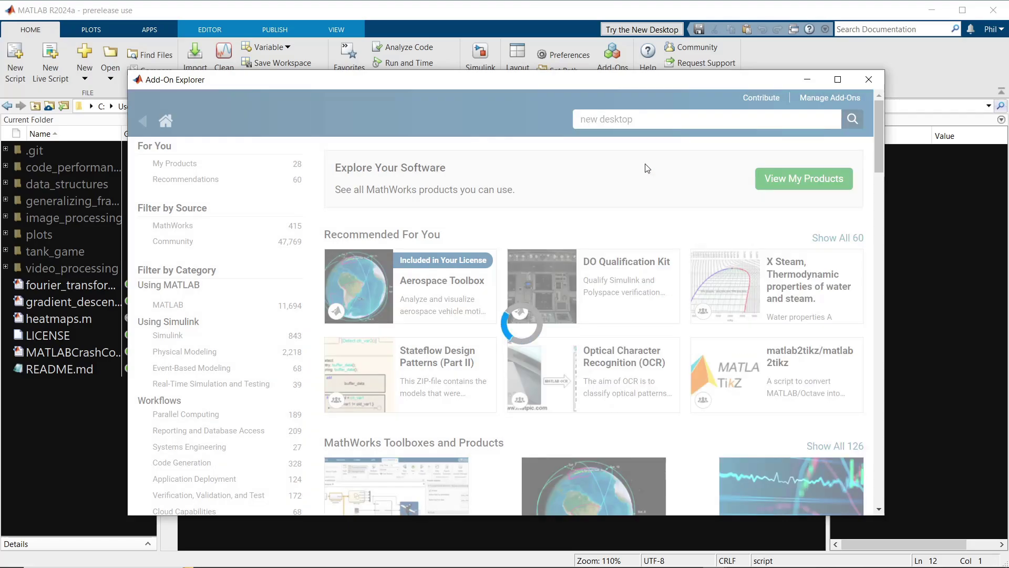
pyautogui.click(812, 210)
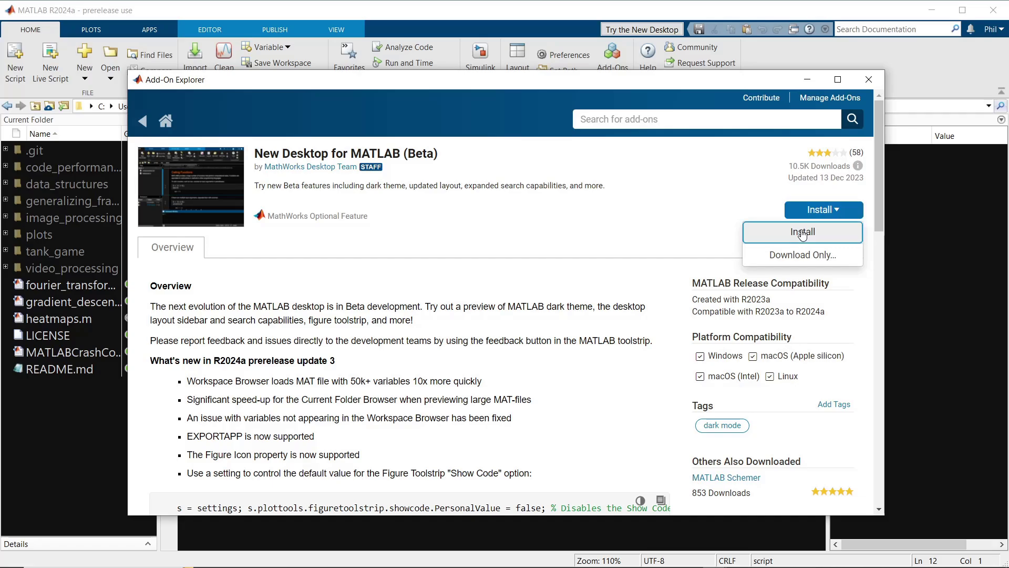
pyautogui.click(803, 233)
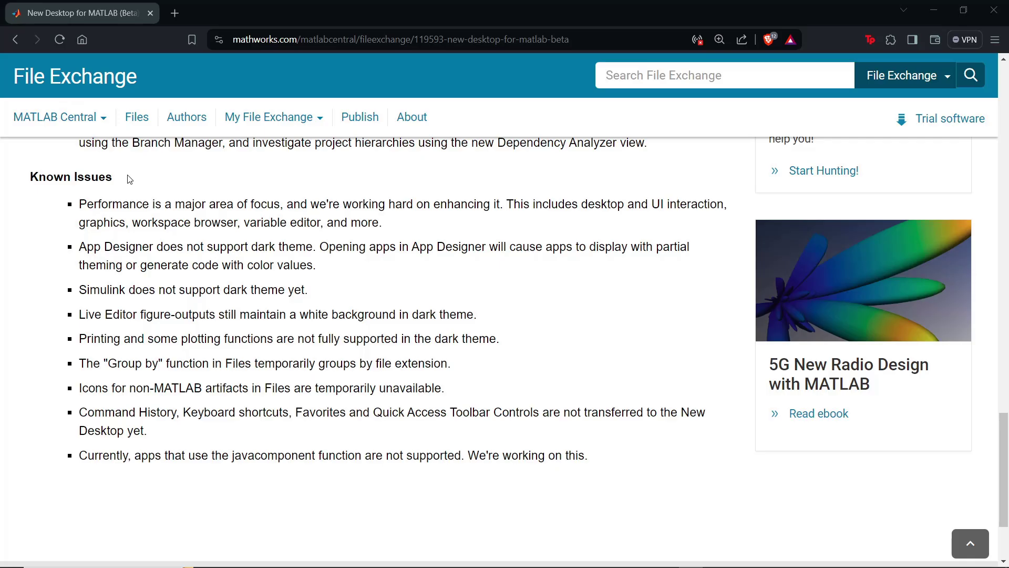
pyautogui.moveTo(113, 177); pyautogui.dragTo(19, 175)
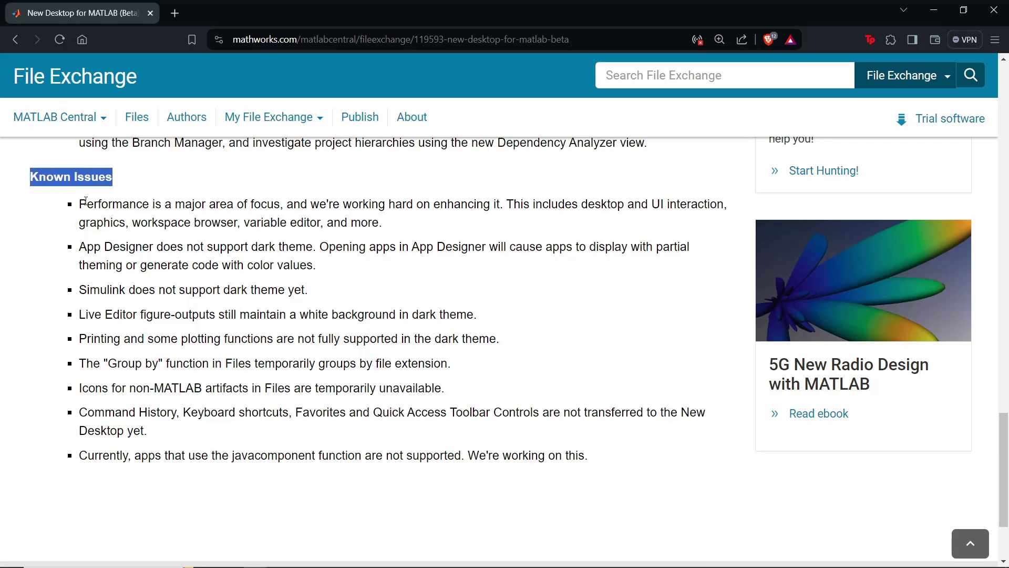
pyautogui.click(141, 190)
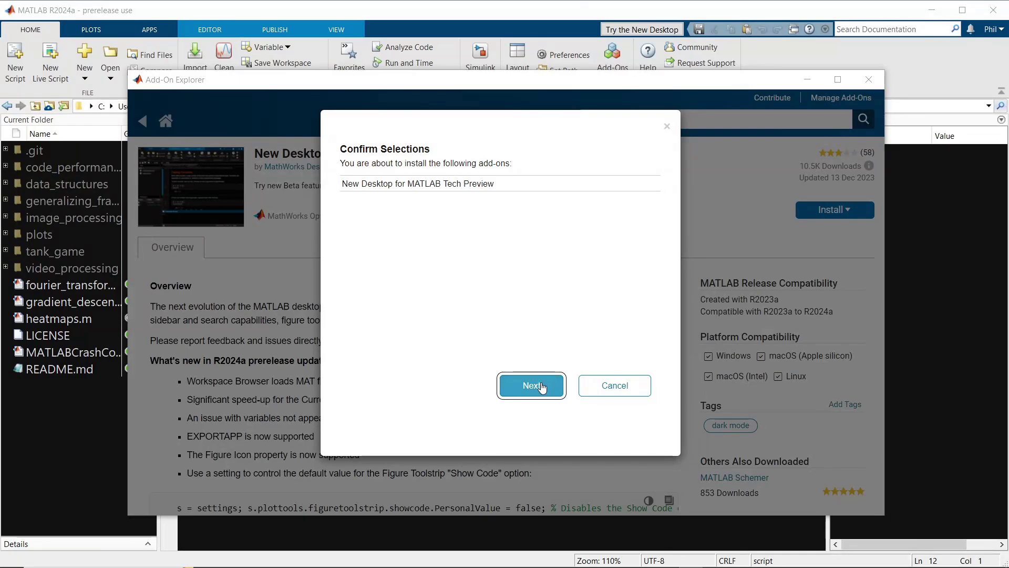
# - Confirm the New Desktop selection and accept the license to run the installation
pyautogui.click(542, 386)
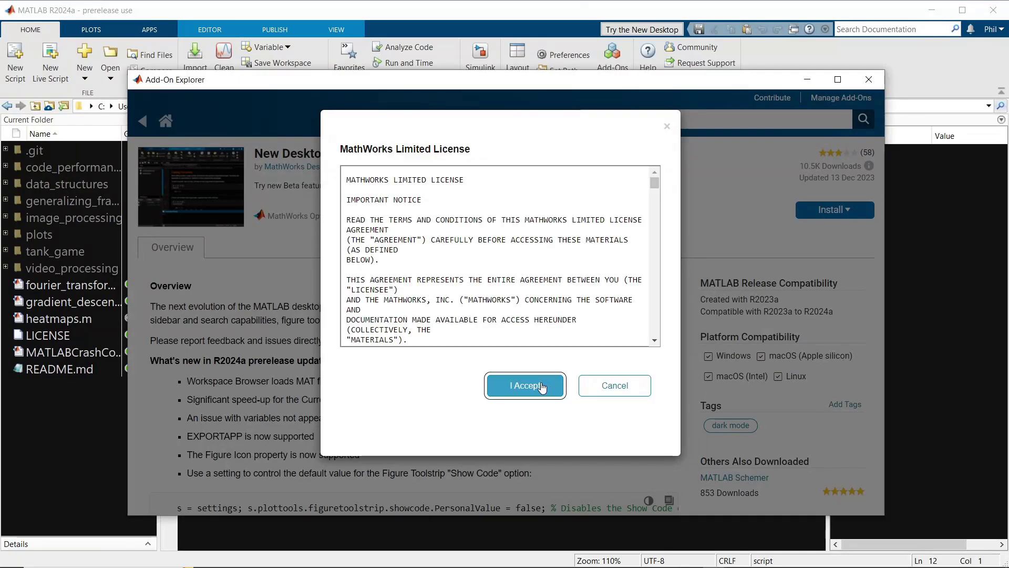
pyautogui.click(540, 388)
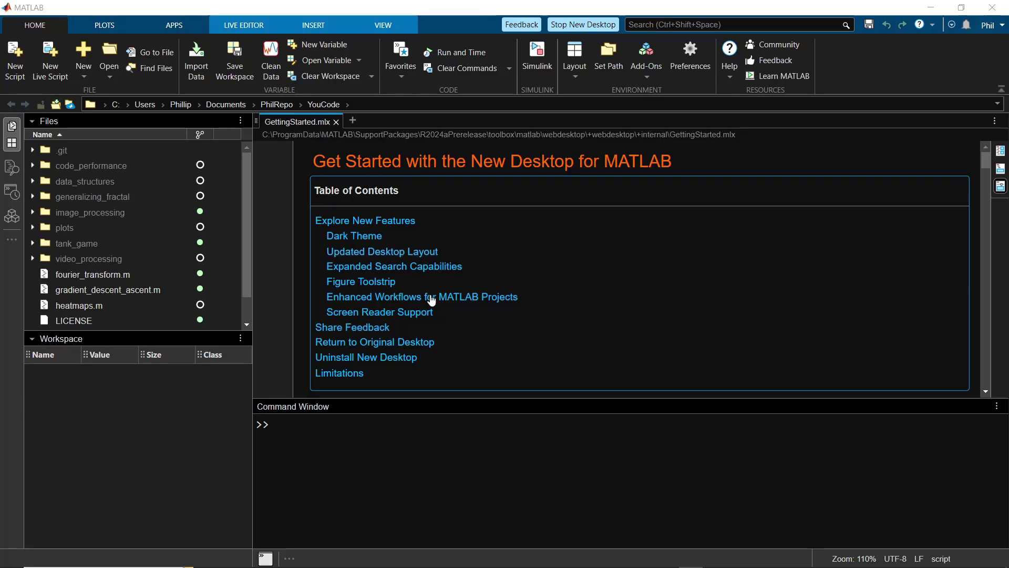
# - Jump to the Figure Toolstrip section from the GettingStarted.mlx table of contents
pyautogui.click(371, 281)
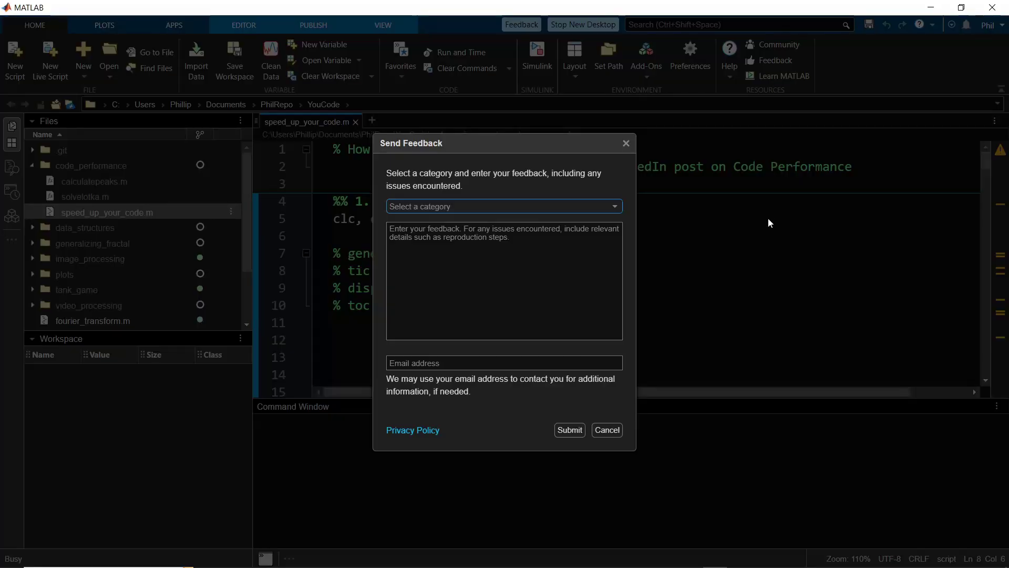
# - Submit Dark Theme (Desktop and Editor) test feedback with a contact e-mail, then close the form
pyautogui.click(484, 207)
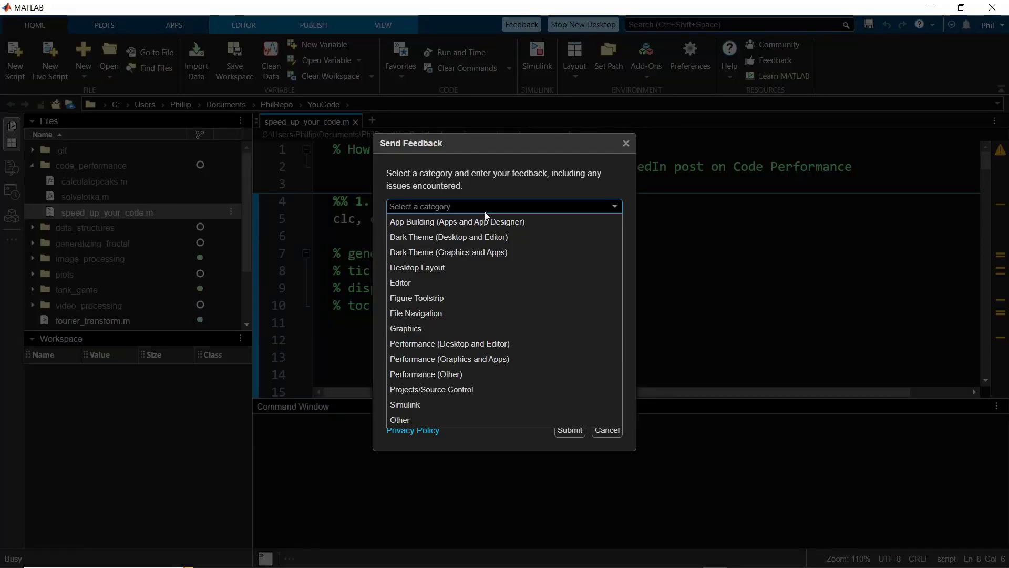
pyautogui.click(454, 237)
pyautogui.click(455, 242)
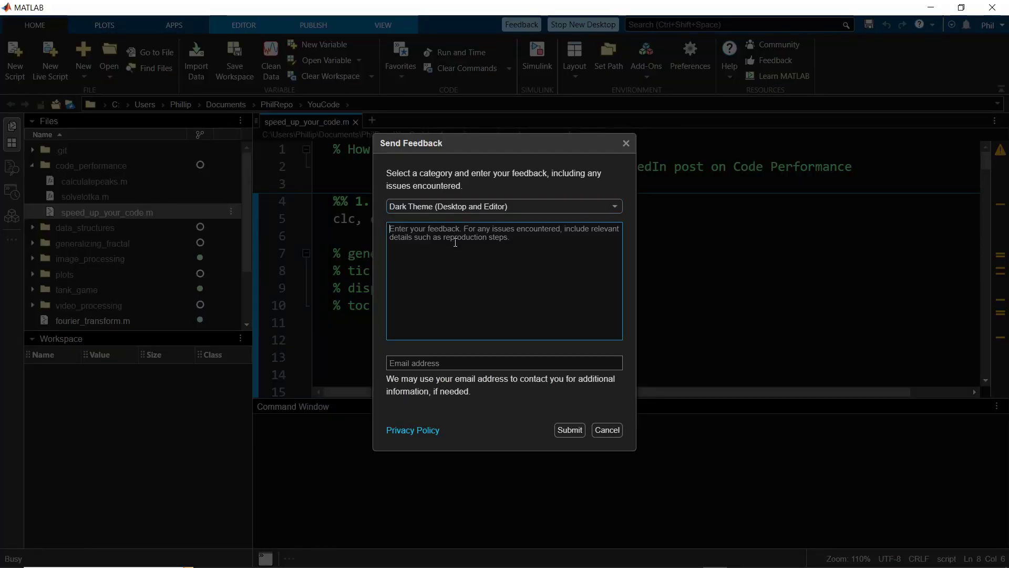
pyautogui.write('this is just a test for a youtube video :) have a great day!')
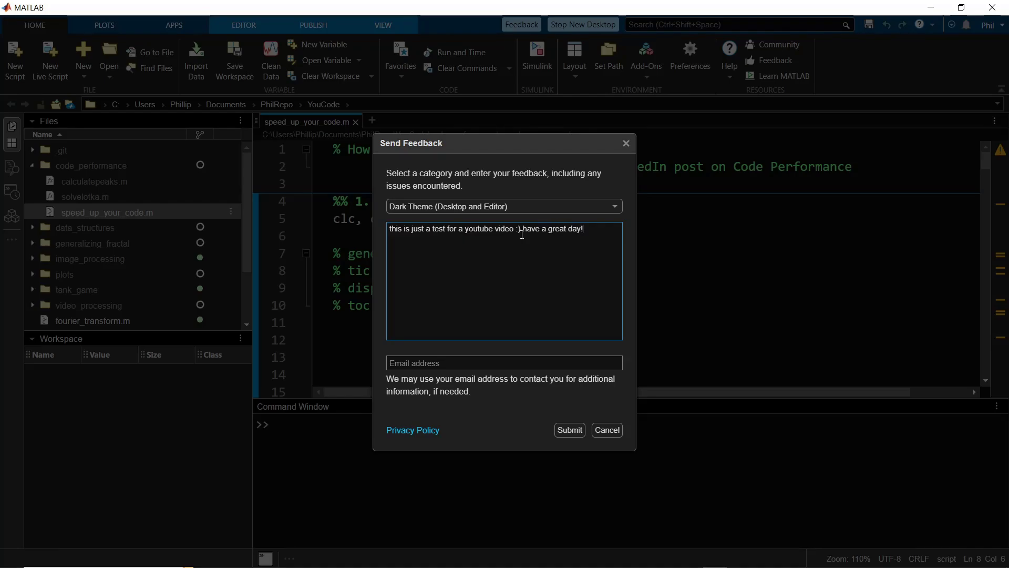
pyautogui.click(503, 359)
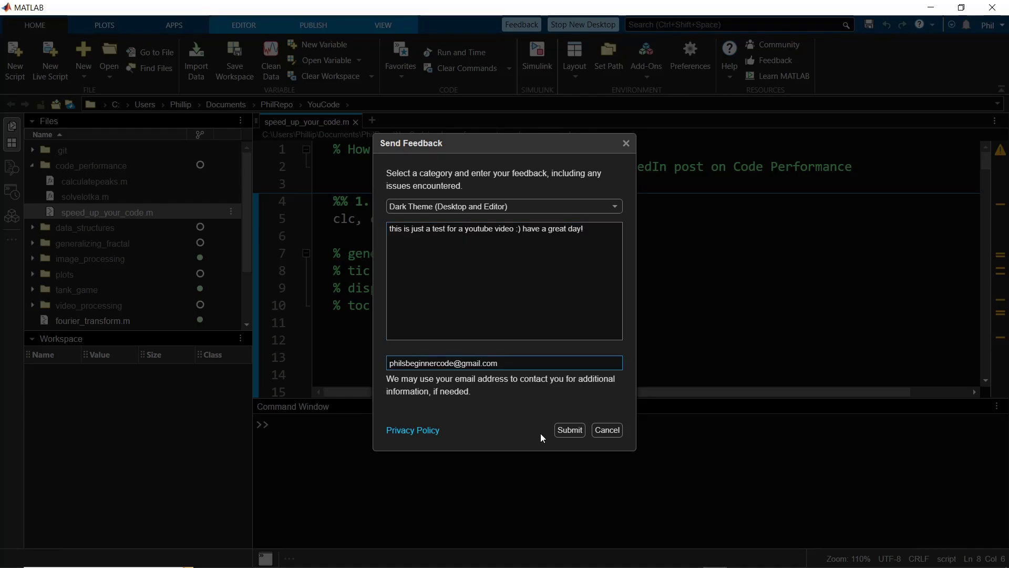
pyautogui.click(567, 430)
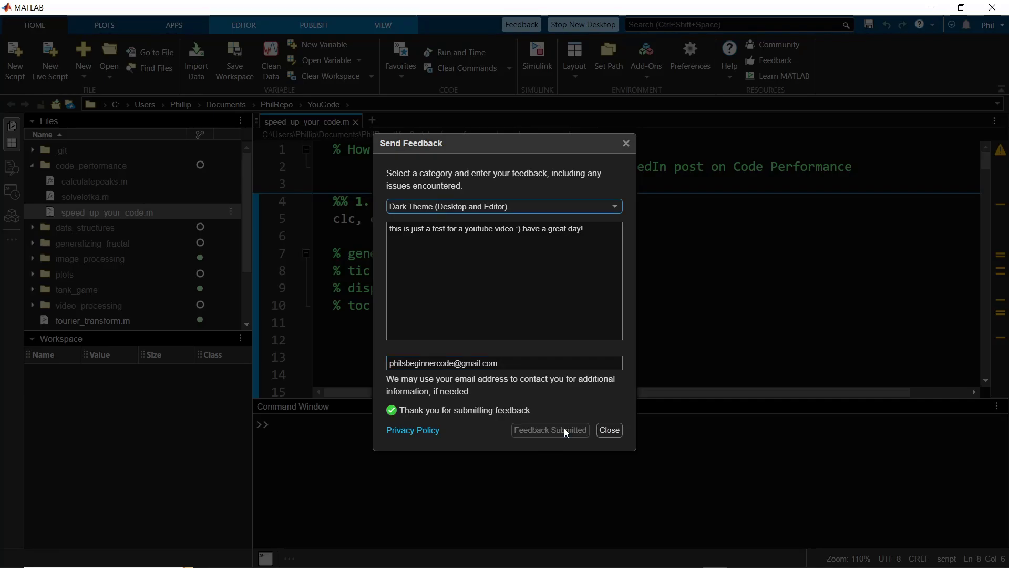
pyautogui.click(610, 430)
pyautogui.click(572, 229)
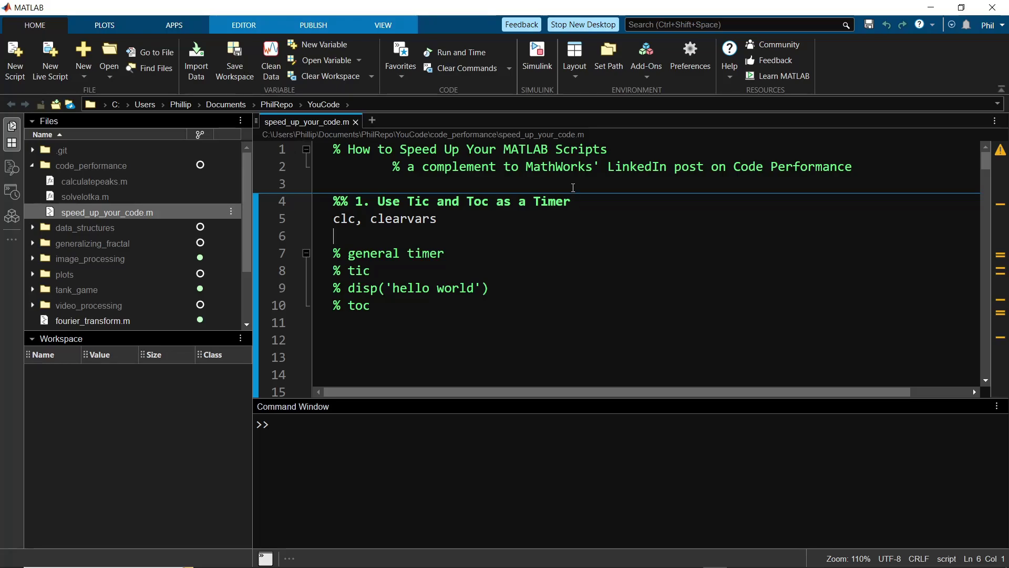
# - Apply the Light theme under Preferences > Appearance, then browse the keyword colour options
pyautogui.click(698, 59)
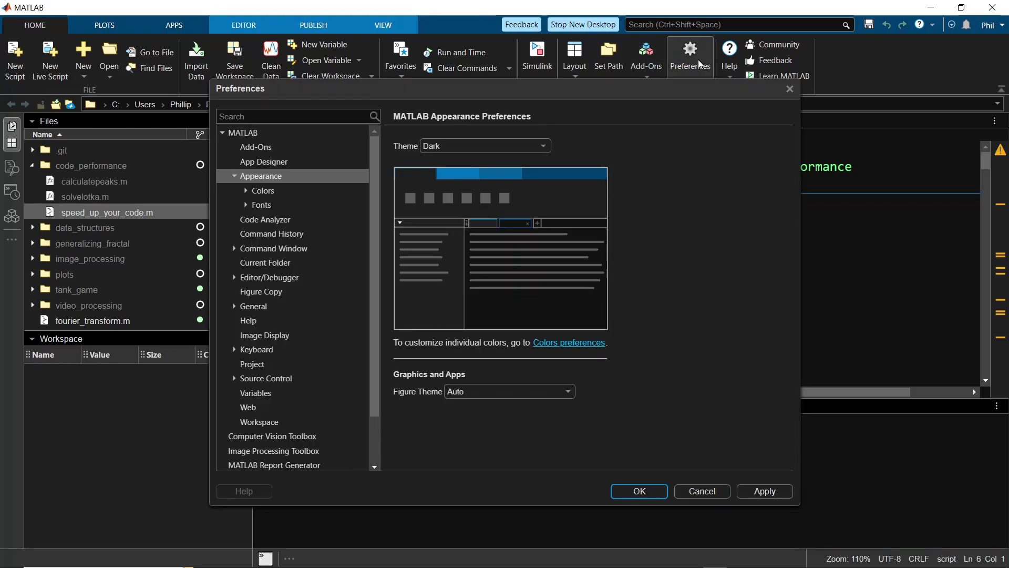
pyautogui.click(273, 181)
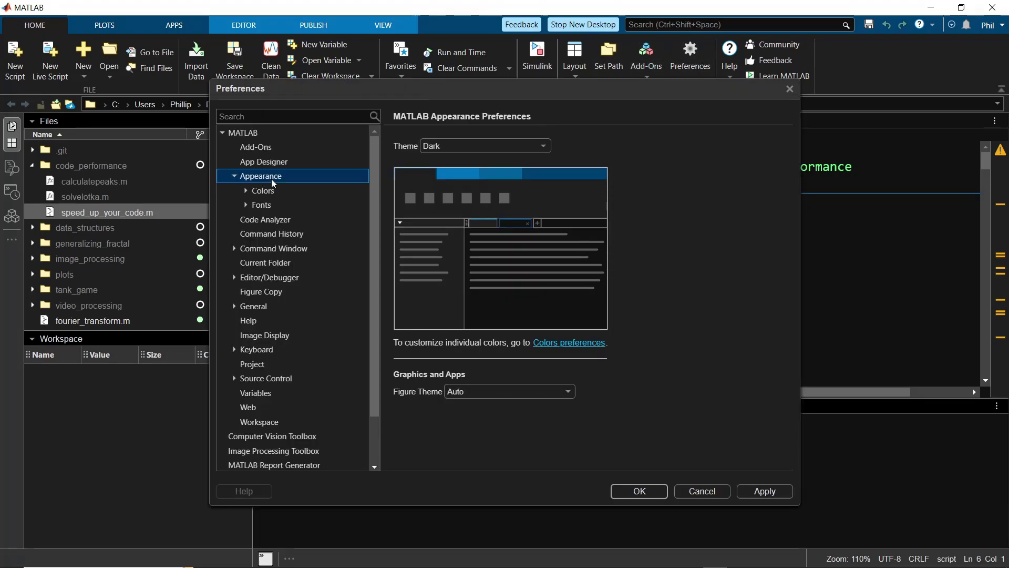
pyautogui.click(540, 147)
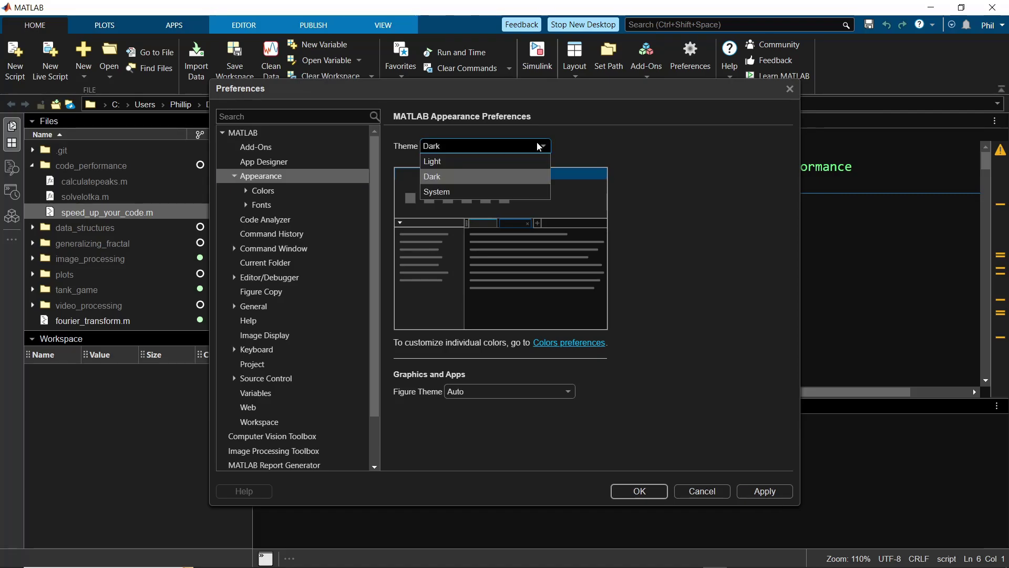
pyautogui.click(525, 162)
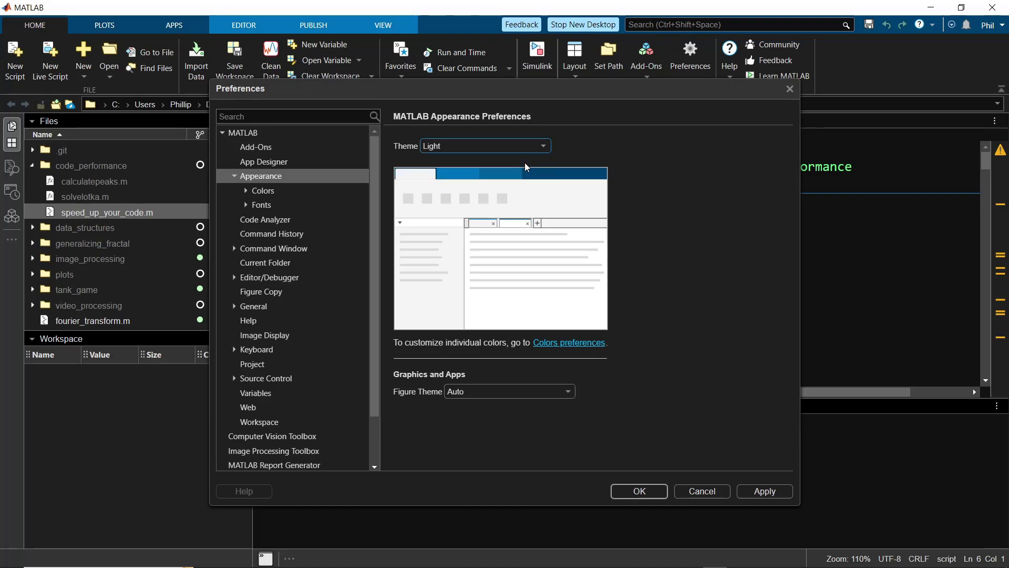
pyautogui.click(766, 493)
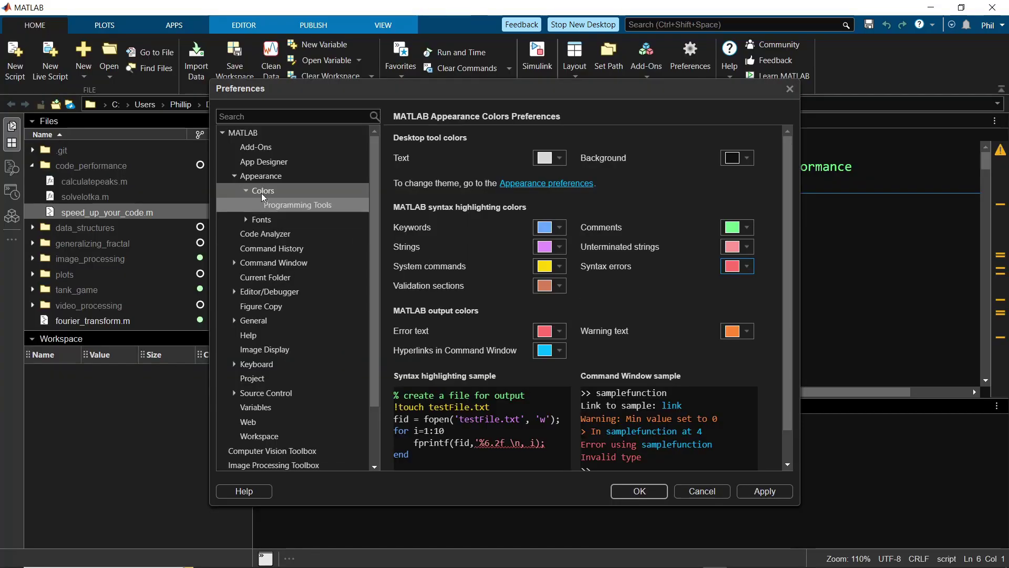
pyautogui.click(255, 190)
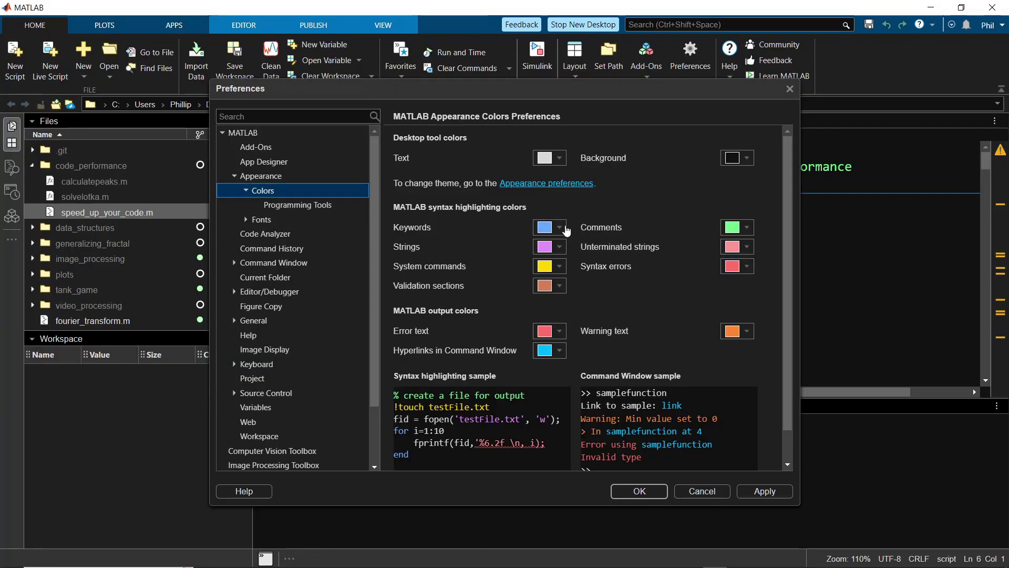
pyautogui.click(560, 227)
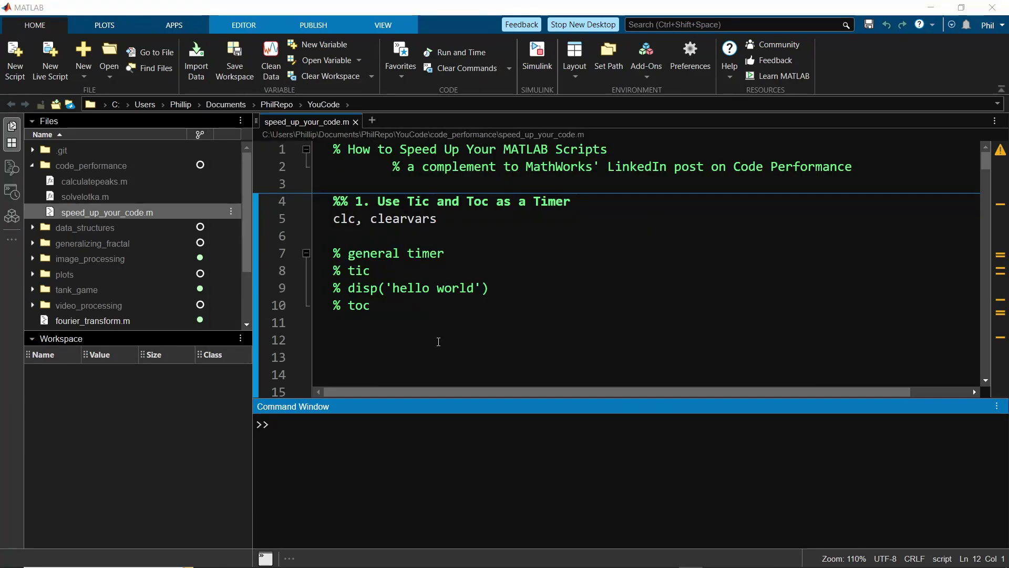
# - Switch the left sidebar through Files, Find Files, and finally Command History
pyautogui.click(13, 143)
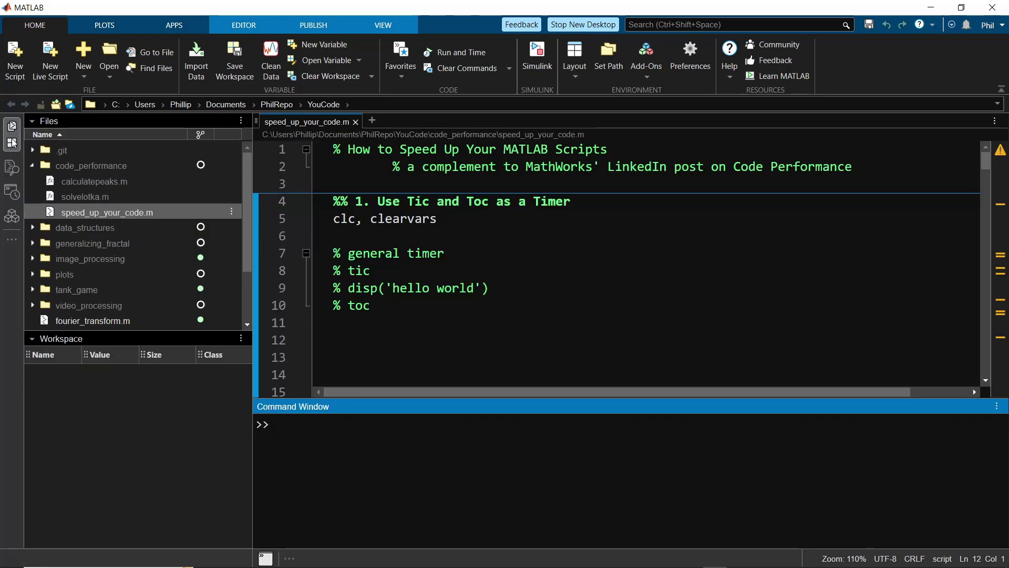
pyautogui.click(12, 167)
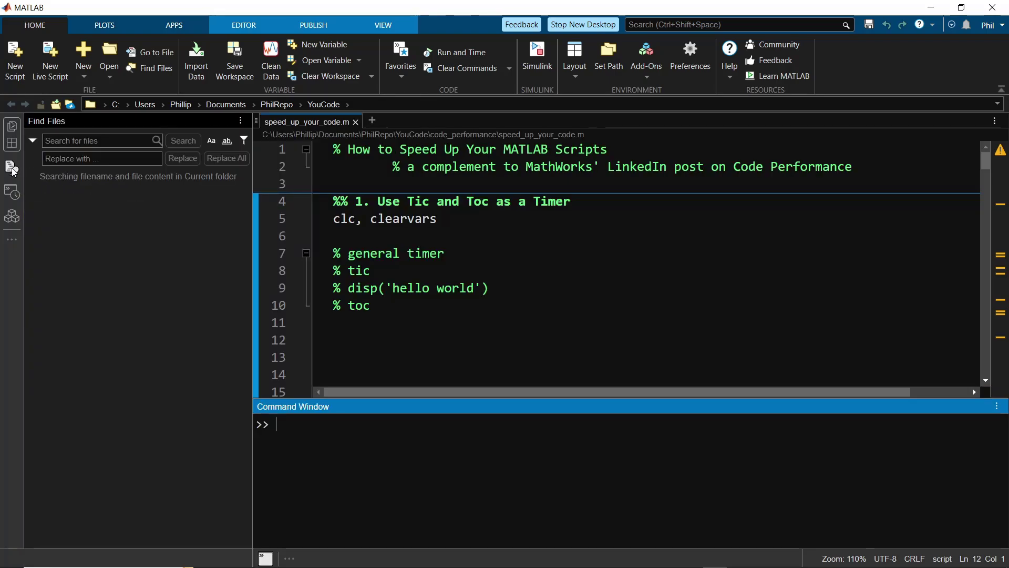
pyautogui.click(13, 193)
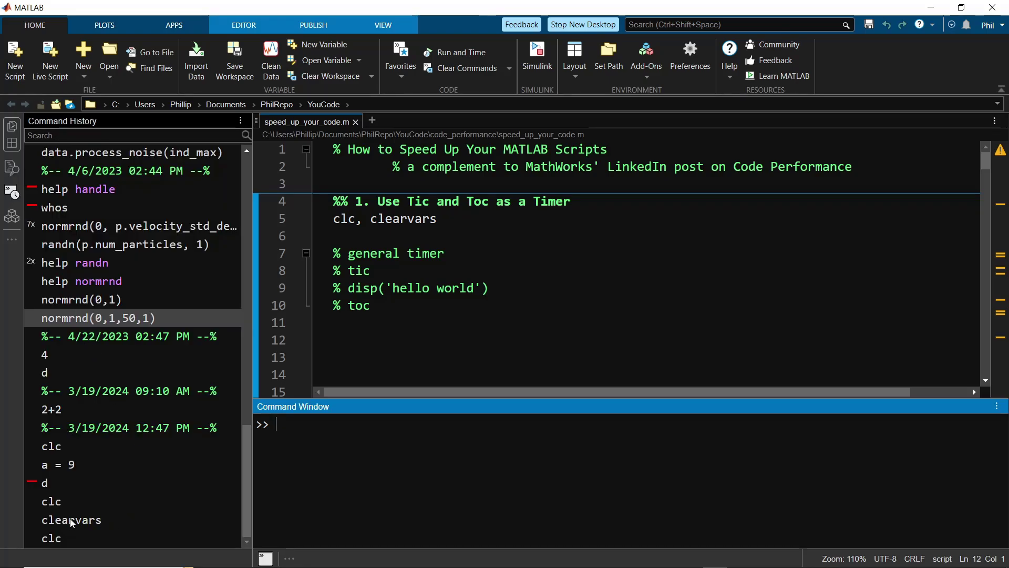
pyautogui.scroll(15, 92, 431)
pyautogui.scroll(1, 97, 414)
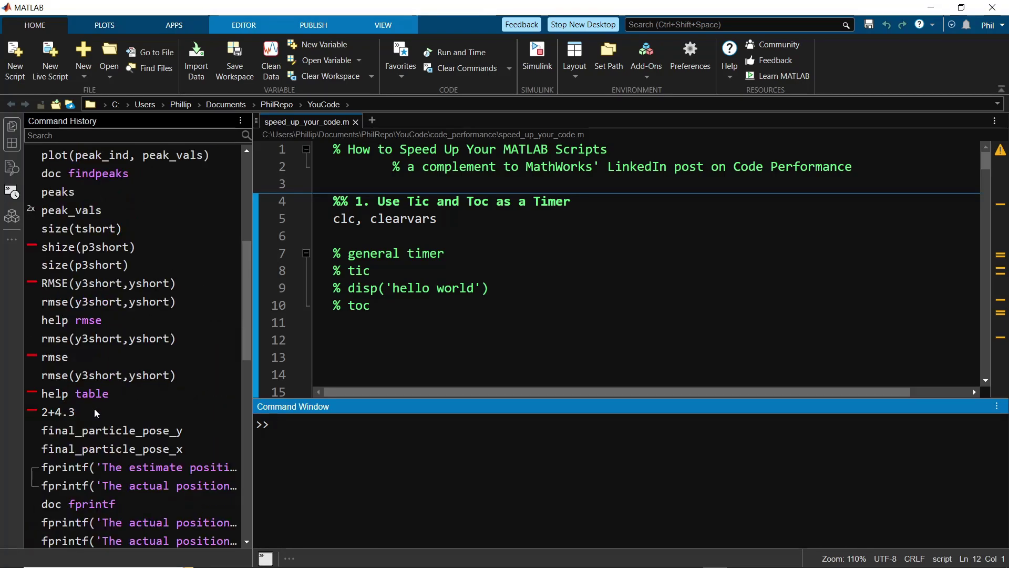
pyautogui.scroll(-20, 96, 414)
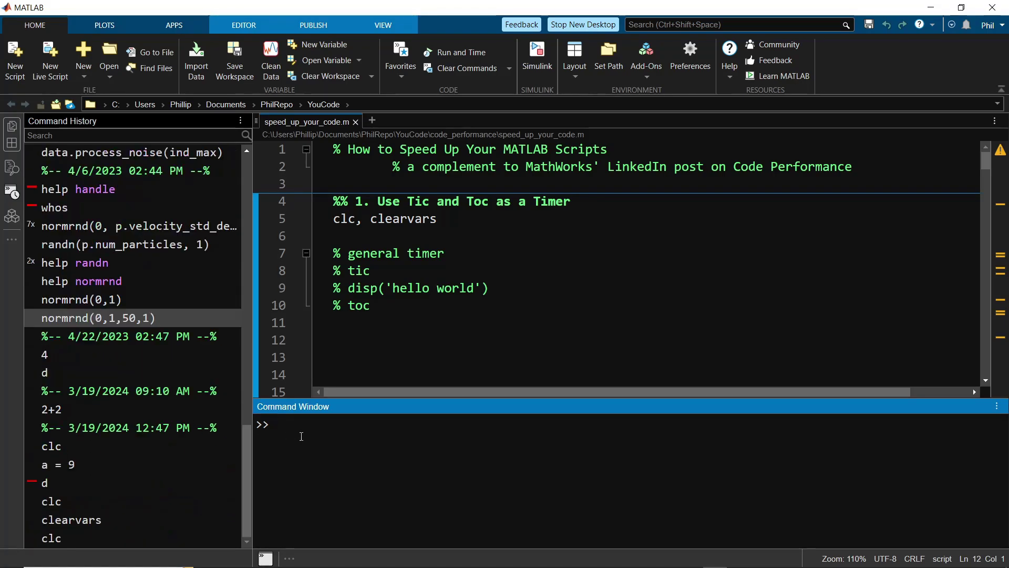
# - Recall normrnd(0,1,50,1) from the command history and run it again
pyautogui.press('Up')
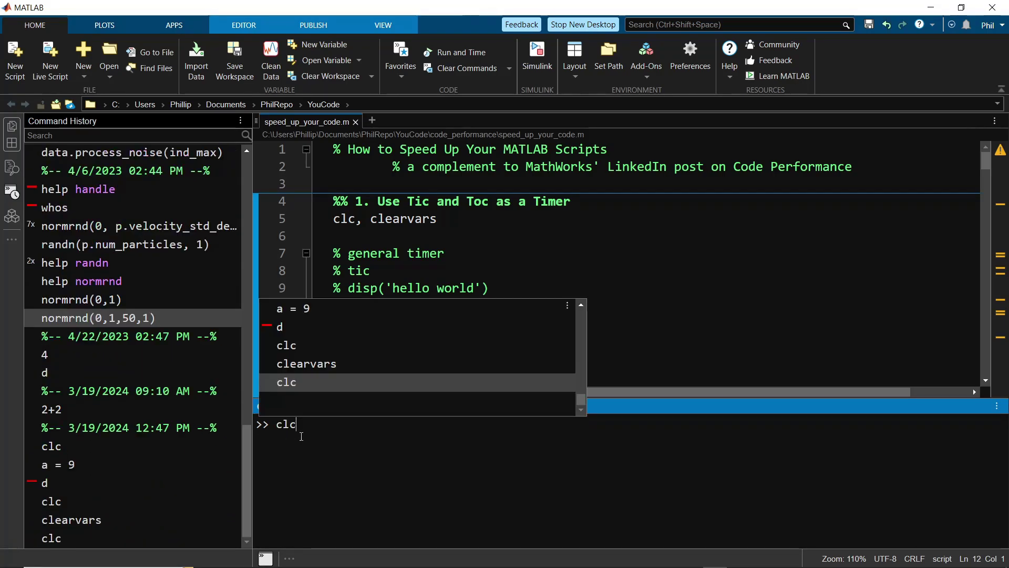
pyautogui.press('Up')
pyautogui.press('Up')
pyautogui.press('Up')
pyautogui.press('Up')
pyautogui.press('Up')
pyautogui.press('Up')
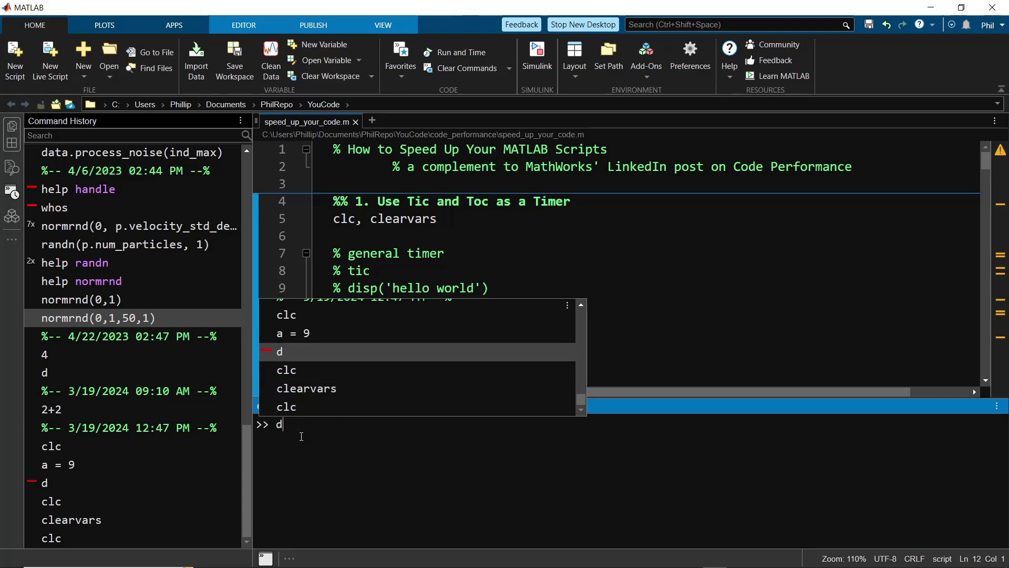
pyautogui.press('Up')
pyautogui.press('Up')
pyautogui.press('Up')
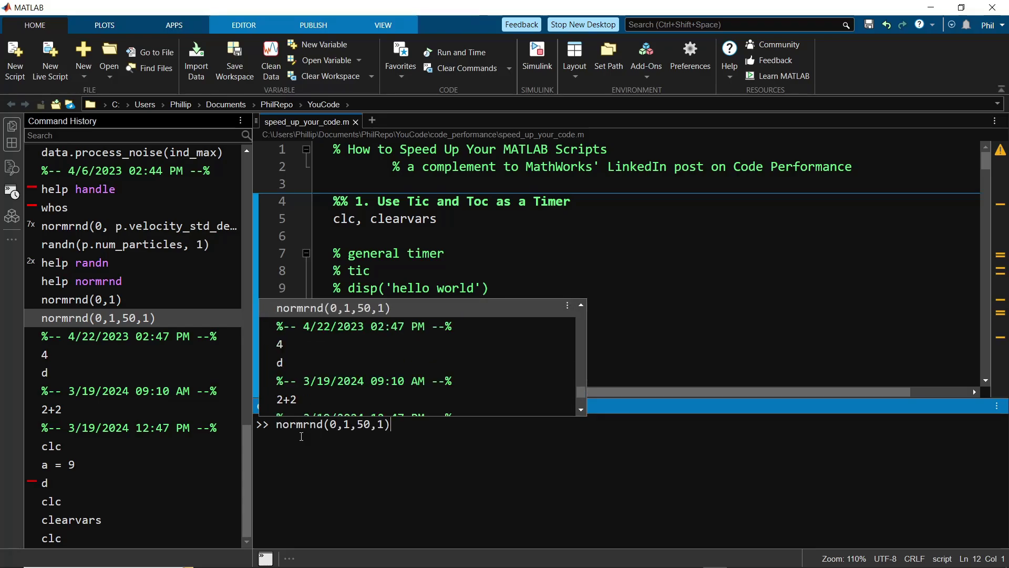
pyautogui.press('Return')
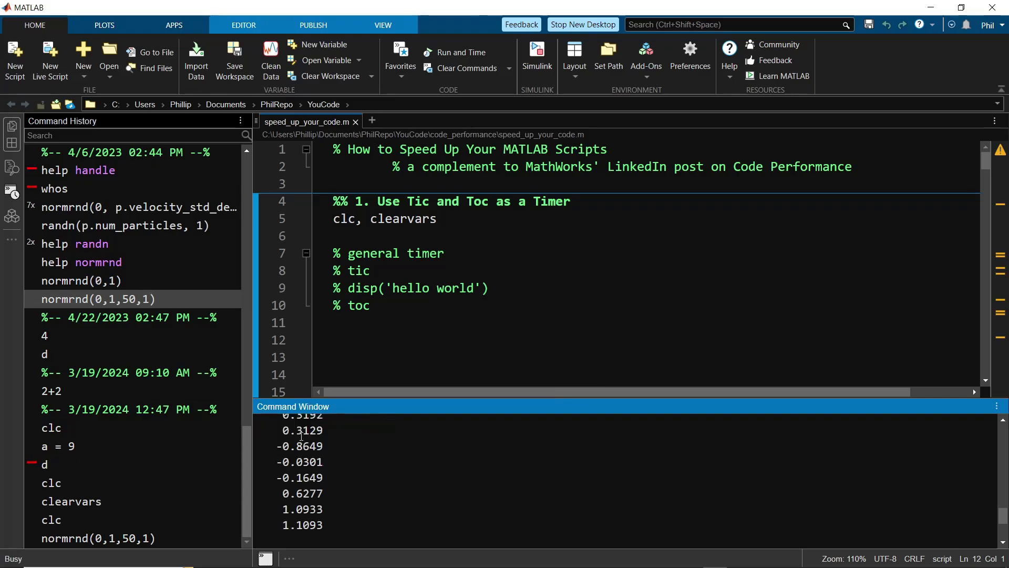
# - Show the Add-Ons panel and scroll through its installed toolboxes
pyautogui.click(15, 221)
pyautogui.scroll(-5, 111, 305)
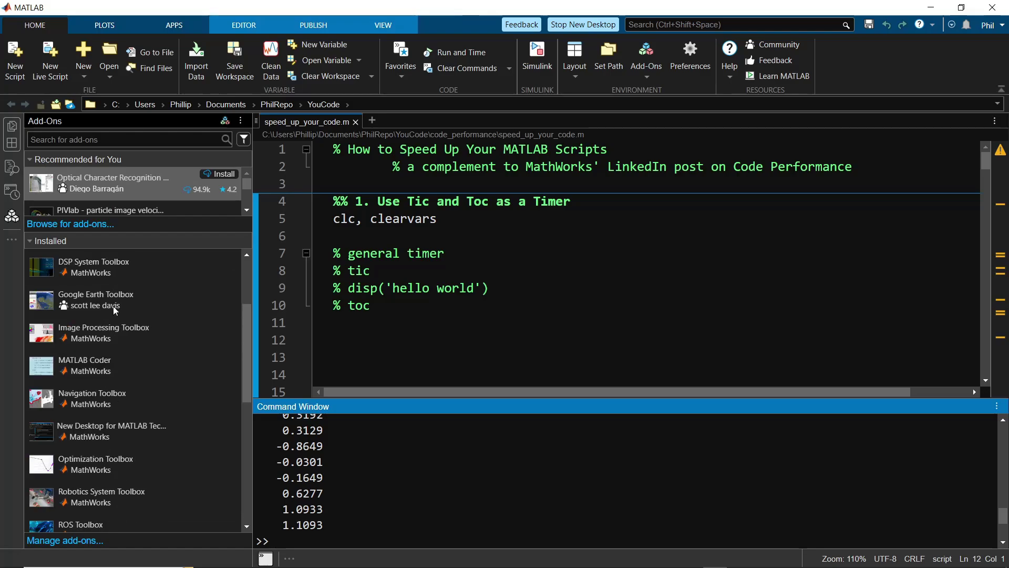
pyautogui.scroll(5, 115, 310)
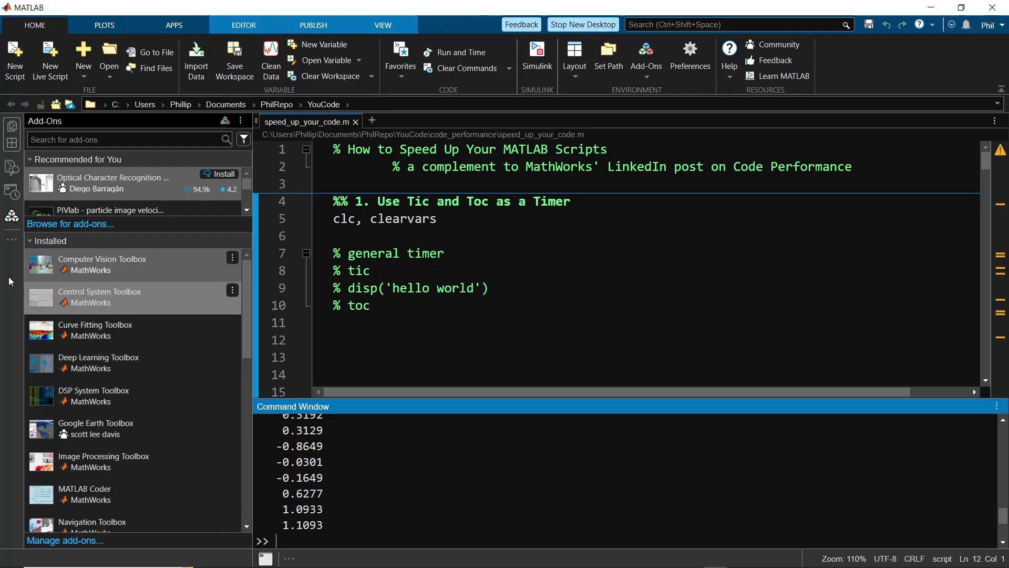
# - Dock the Debugger panel on the right, close and reopen it, and check its options menu
pyautogui.click(13, 245)
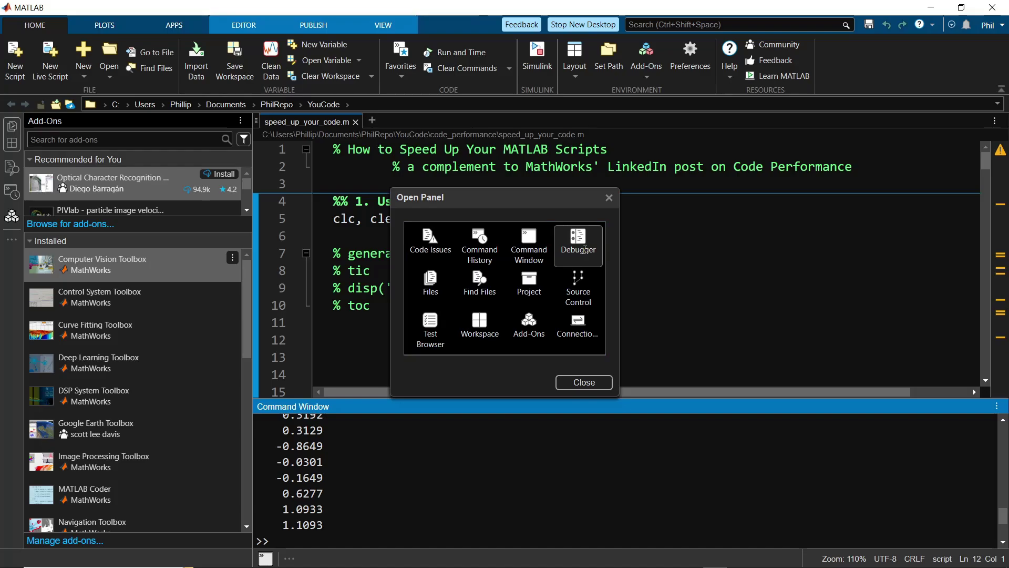
pyautogui.click(590, 246)
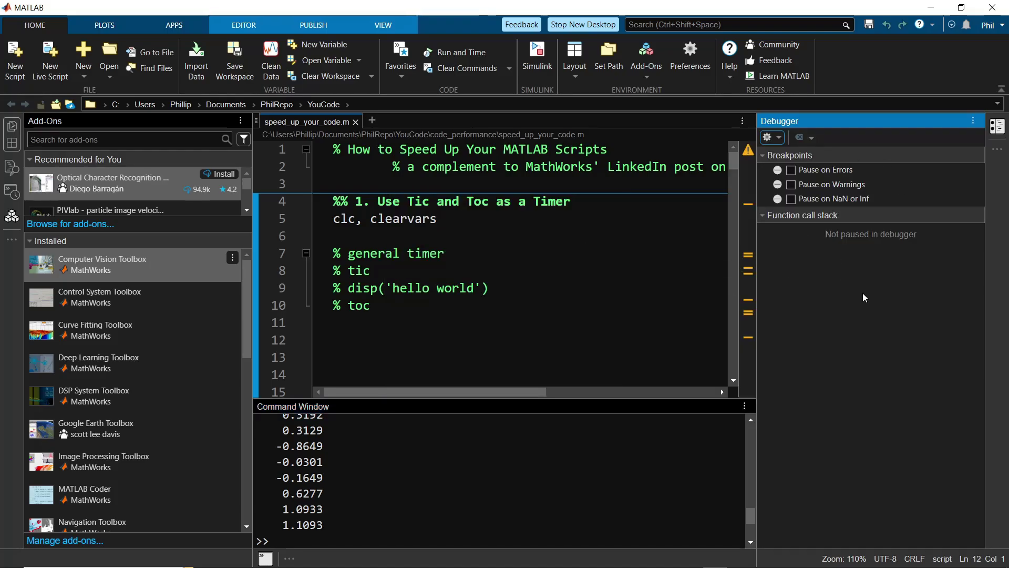
pyautogui.click(998, 127)
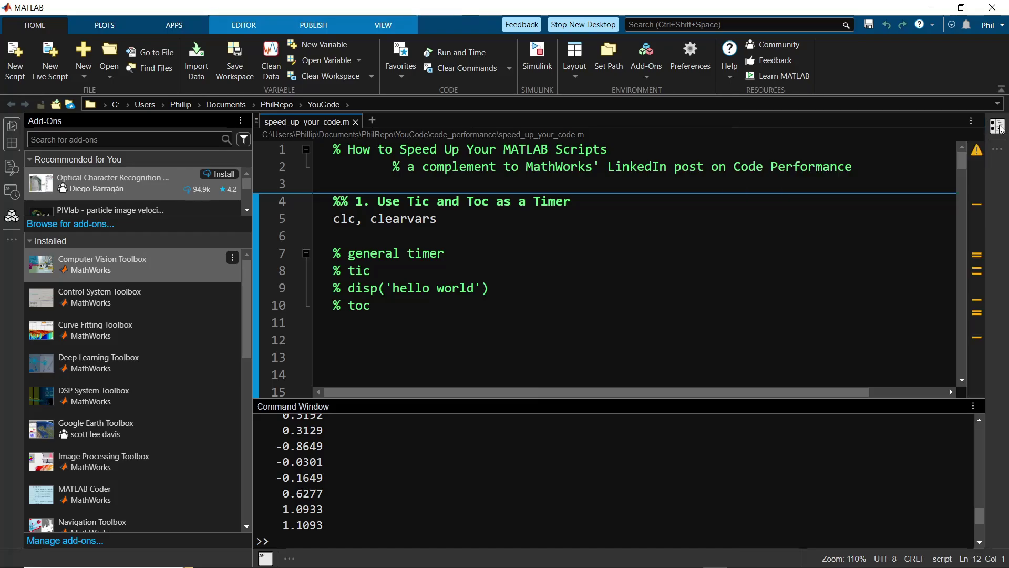
pyautogui.click(999, 127)
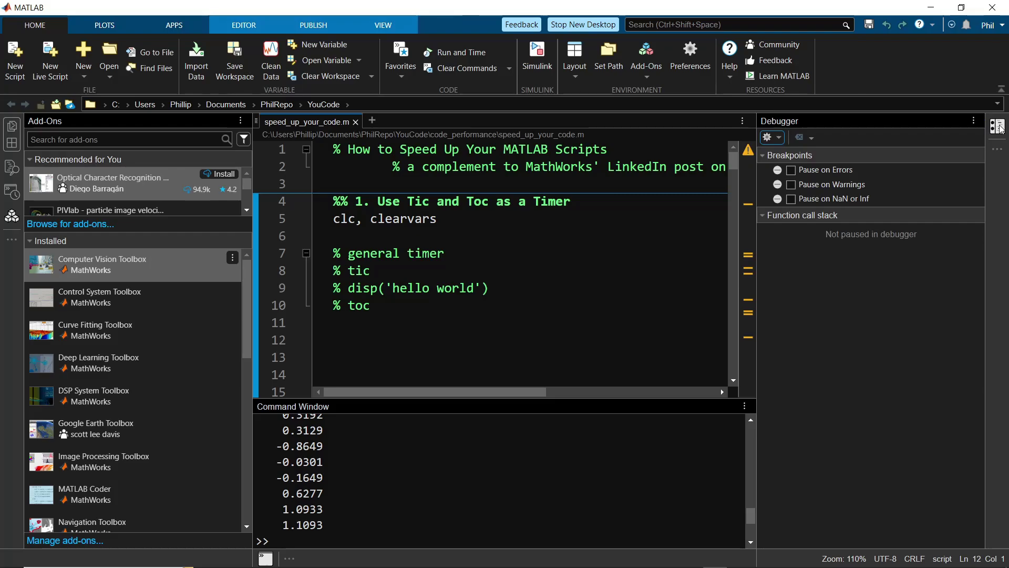
pyautogui.click(974, 121)
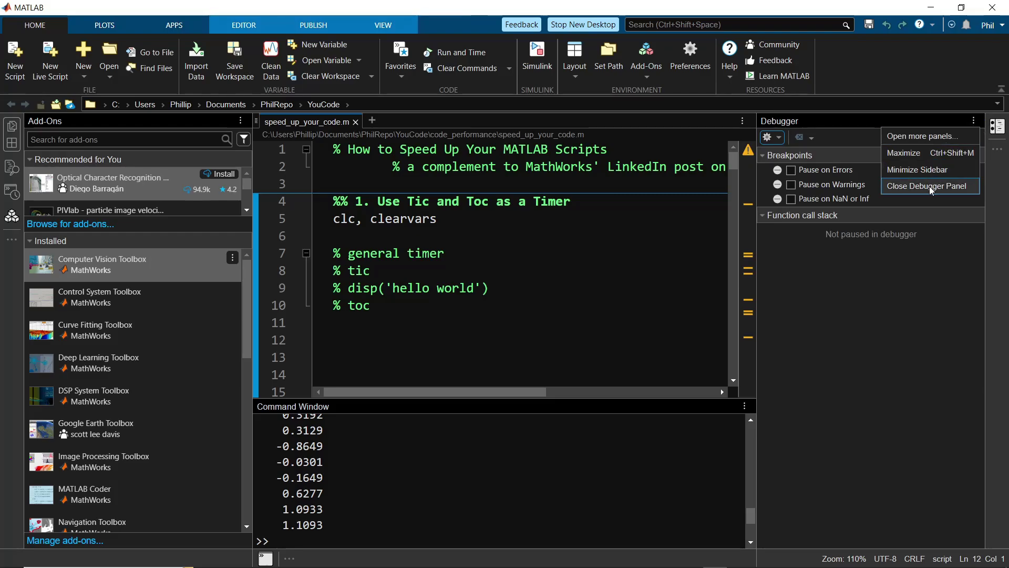
pyautogui.click(870, 125)
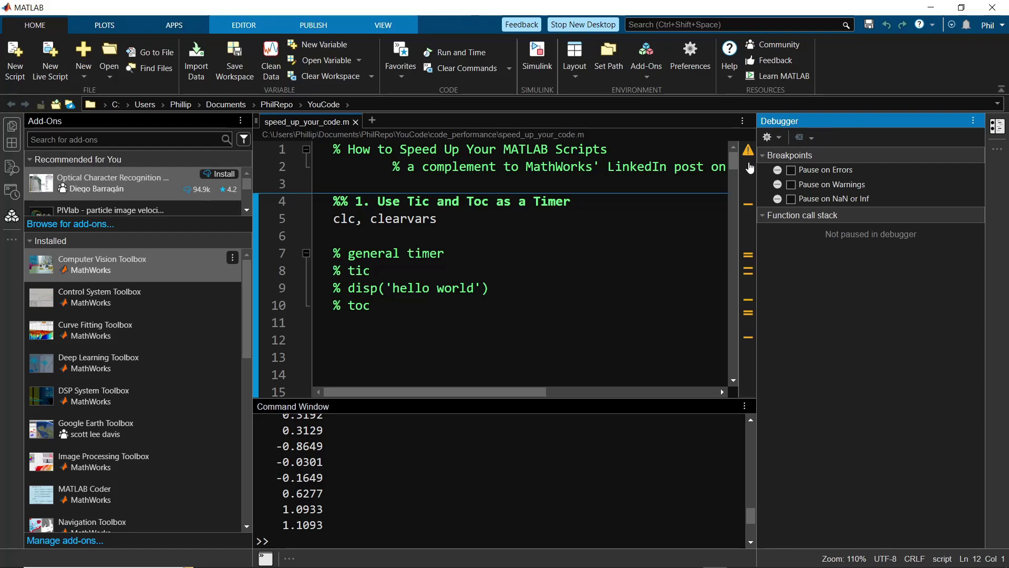
# - Move the Debugger panel below Add-Ons and move the Files panel to the right side
pyautogui.moveTo(543, 273); pyautogui.dragTo(115, 410)
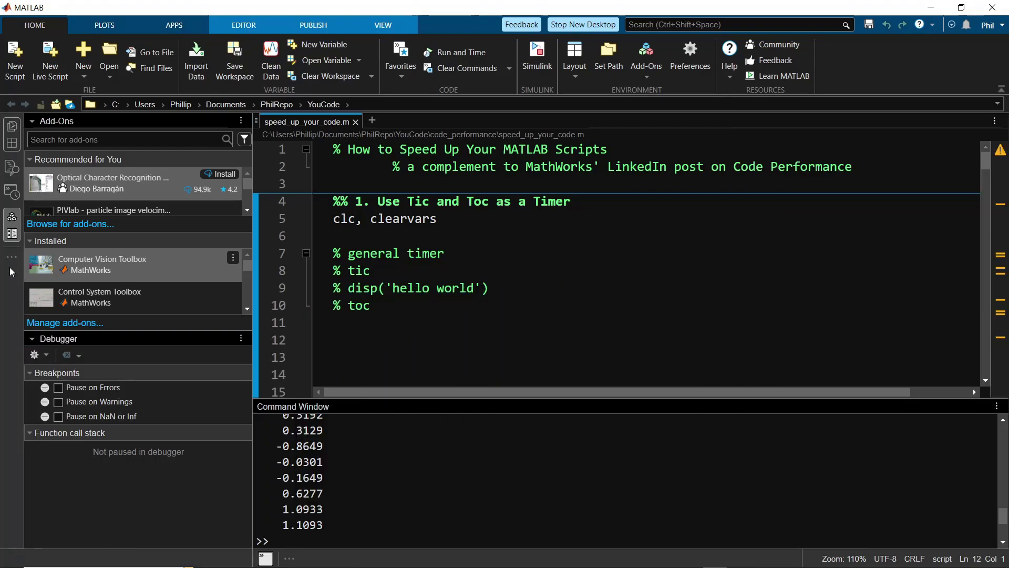
pyautogui.click(11, 231)
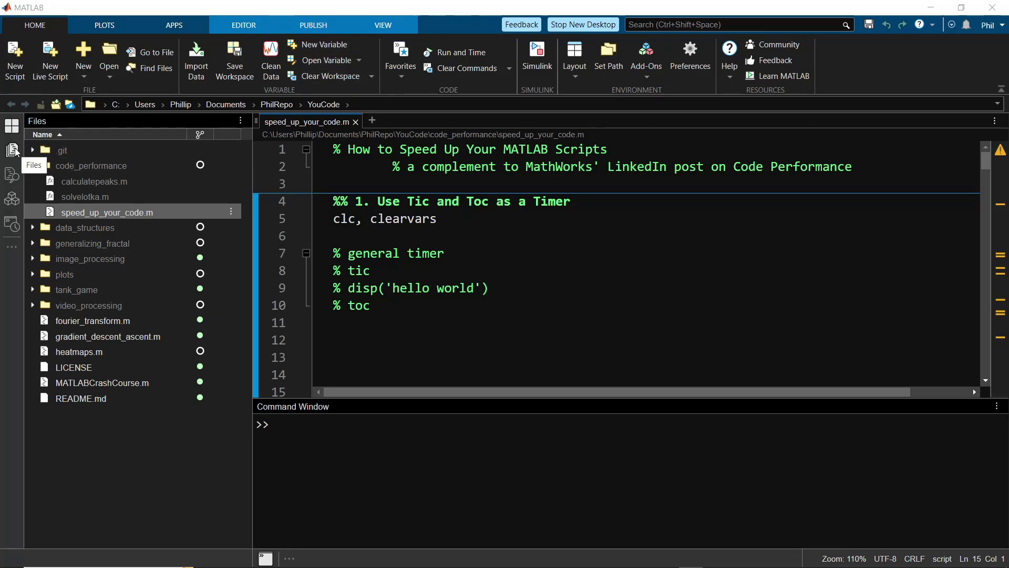
pyautogui.click(997, 137)
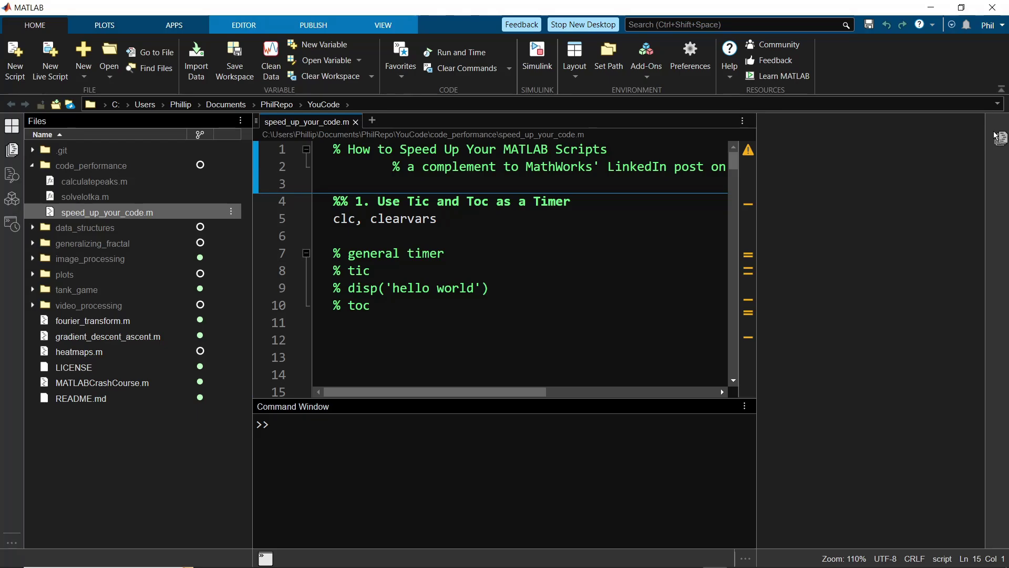
pyautogui.moveTo(986, 139); pyautogui.dragTo(987, 140)
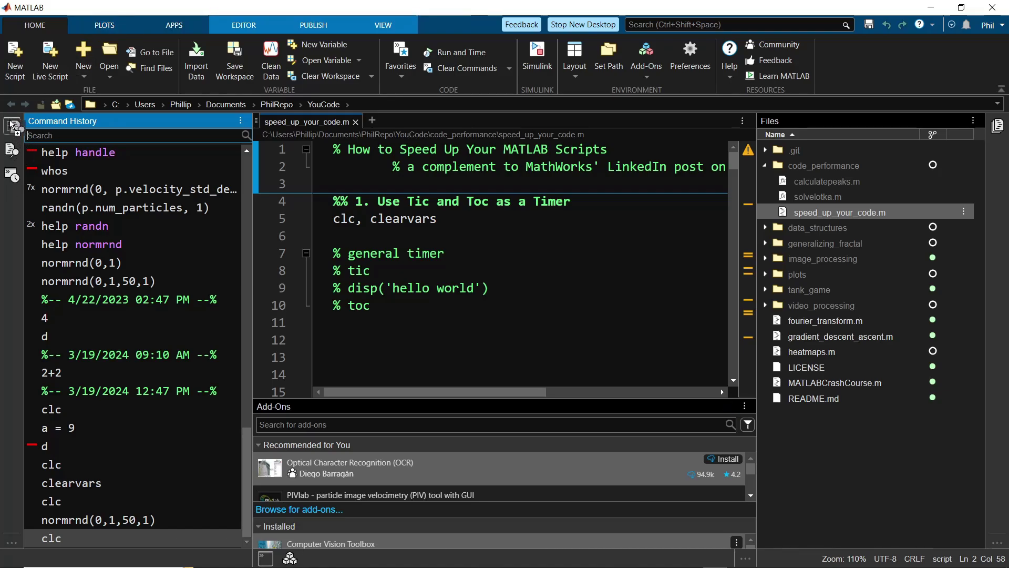
# - Show Command History, then Find Files with Workspace, and collapse the left side panel
pyautogui.click(12, 127)
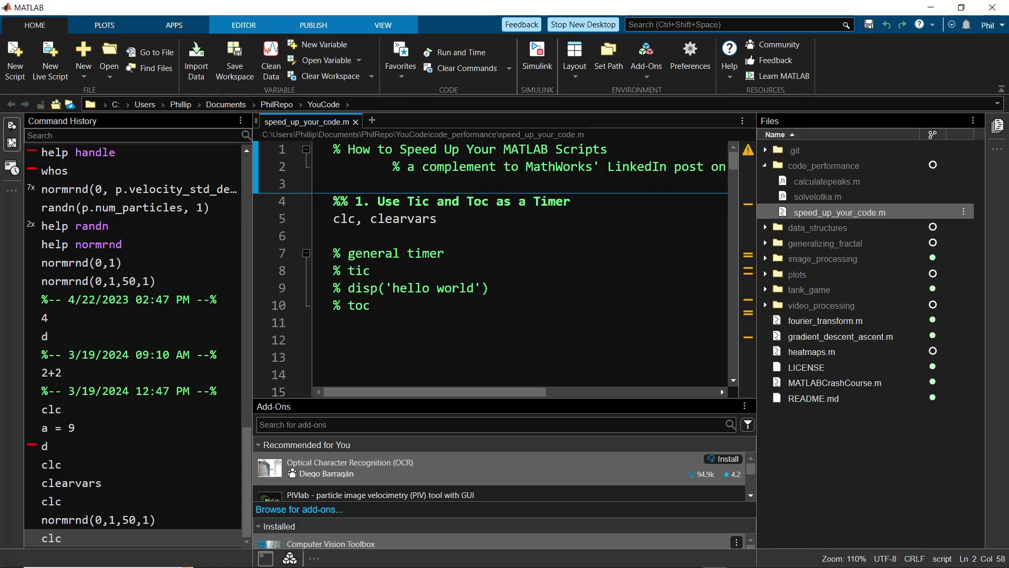
pyautogui.click(11, 142)
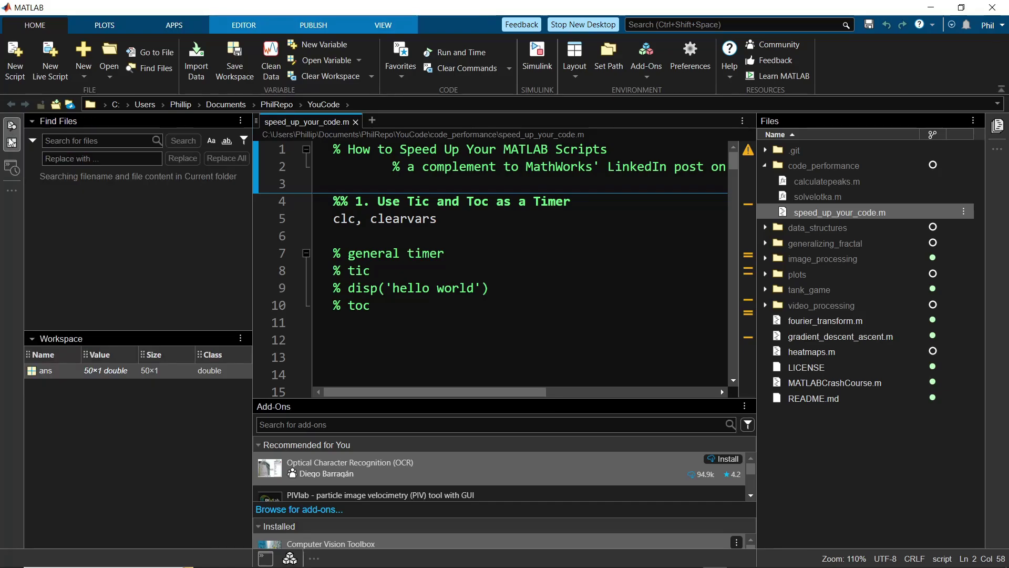
pyautogui.click(11, 142)
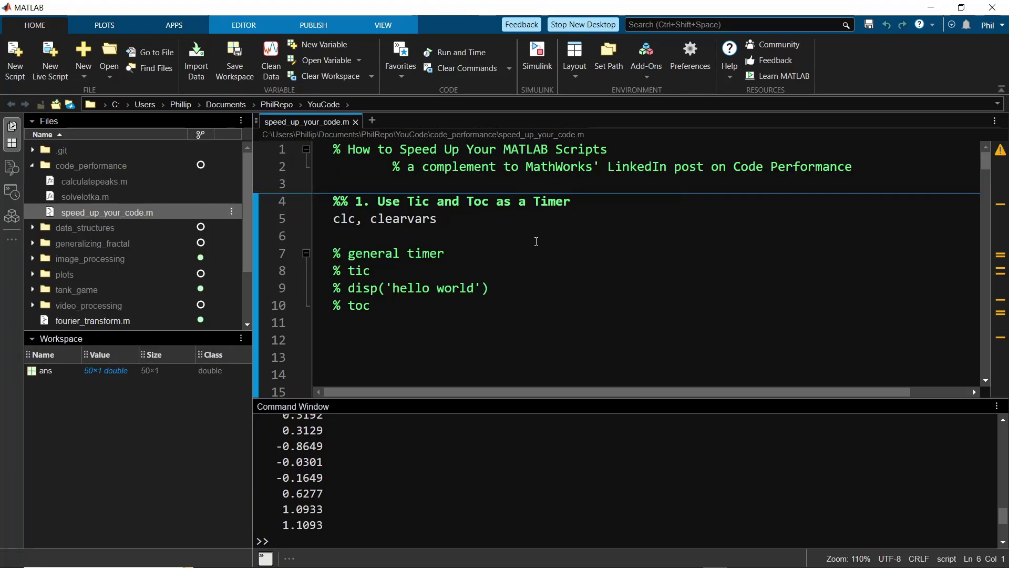
# - Apply the Three Column layout, widen Workspace, enlarge the editor, and begin Save Current Layout
pyautogui.click(574, 56)
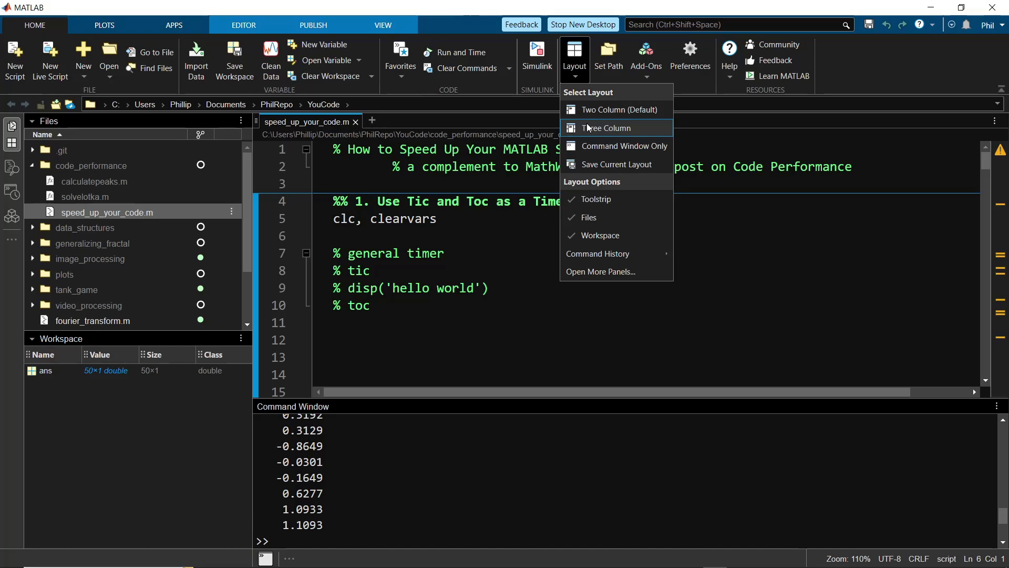
pyautogui.click(590, 128)
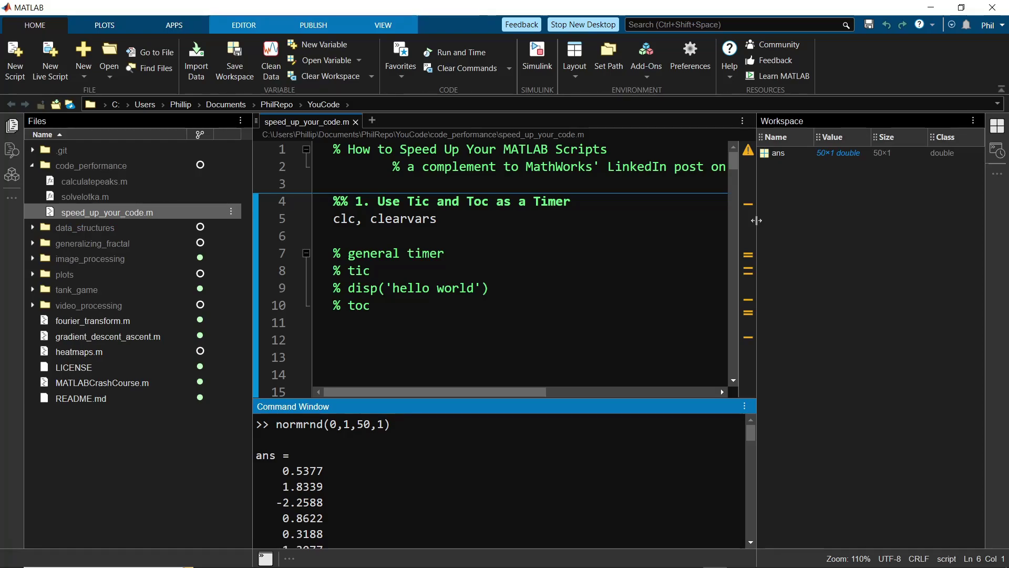
pyautogui.moveTo(756, 220); pyautogui.dragTo(676, 223)
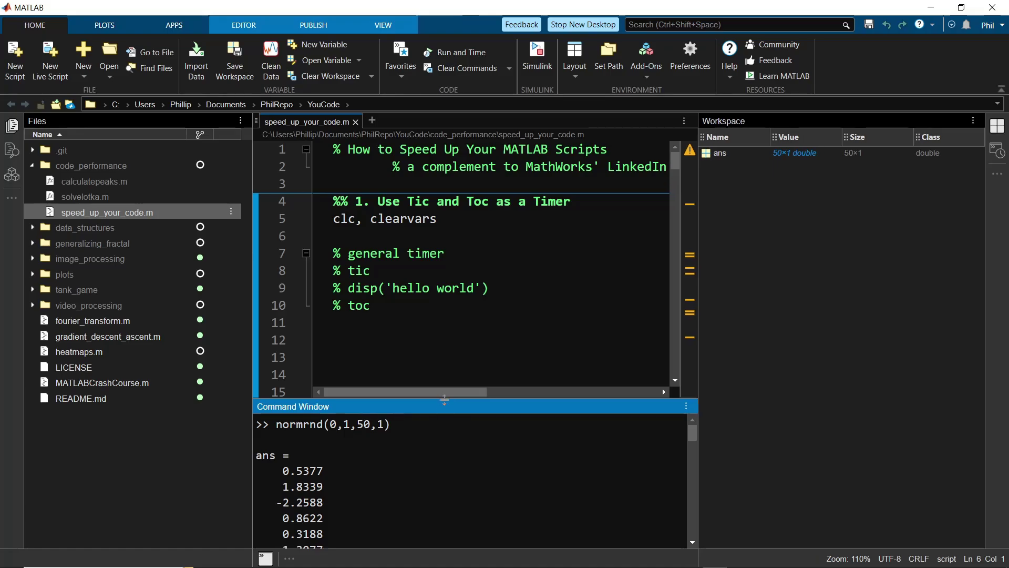
pyautogui.moveTo(448, 407); pyautogui.dragTo(447, 447)
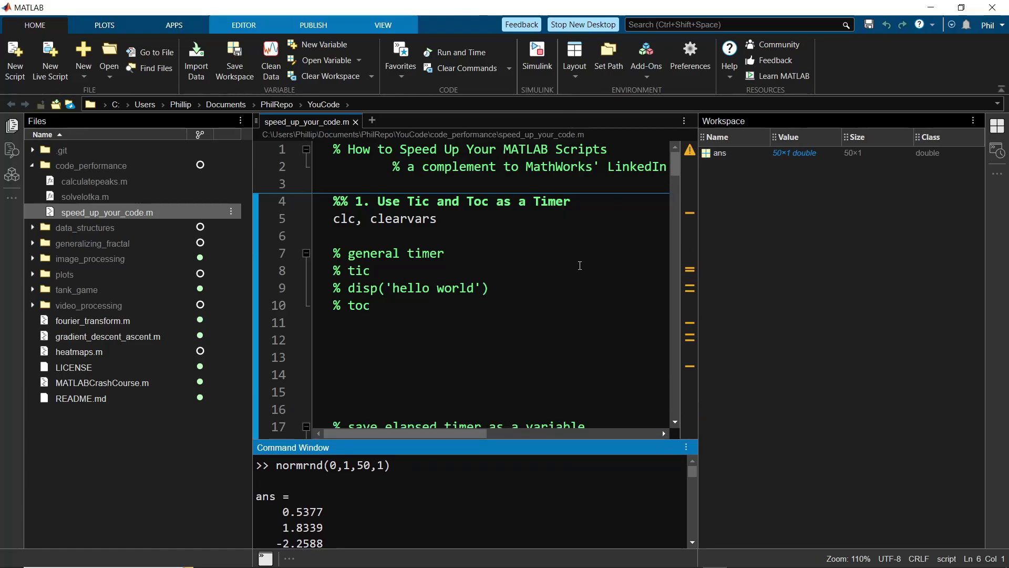
pyautogui.click(575, 62)
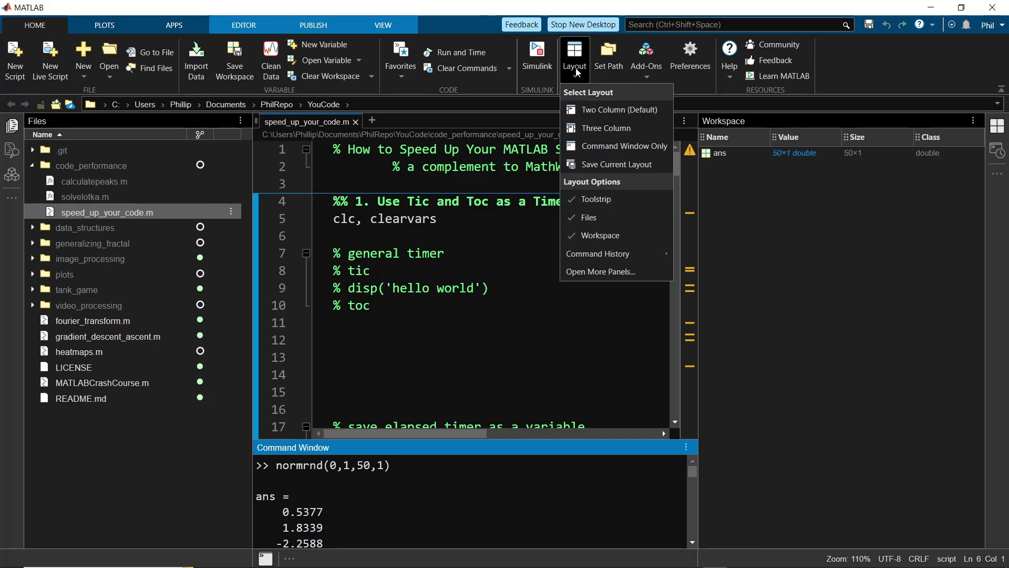
pyautogui.click(601, 165)
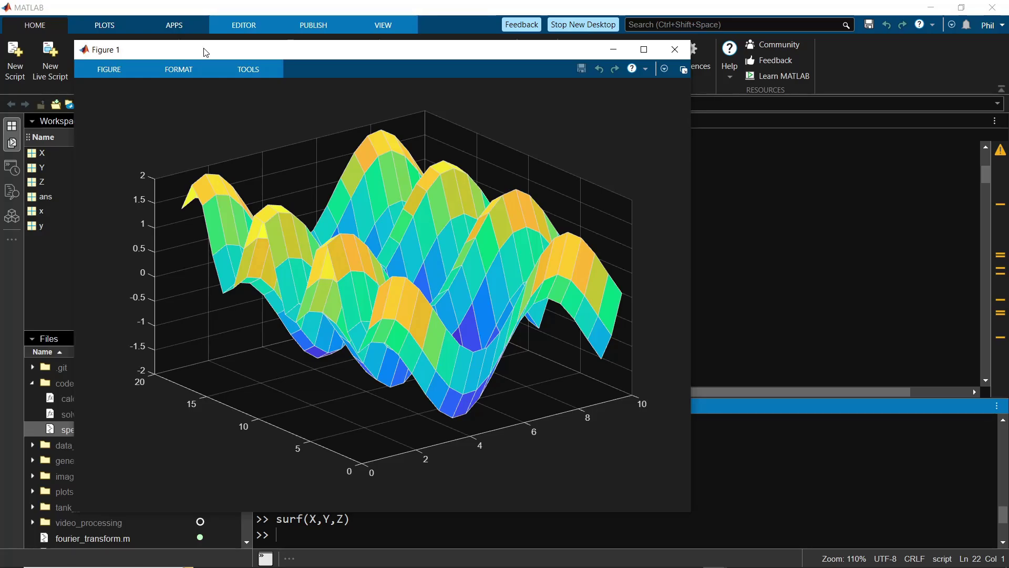
# - Choose the Light theme from the FORMAT tab's Theme list for Figure 1
pyautogui.click(109, 69)
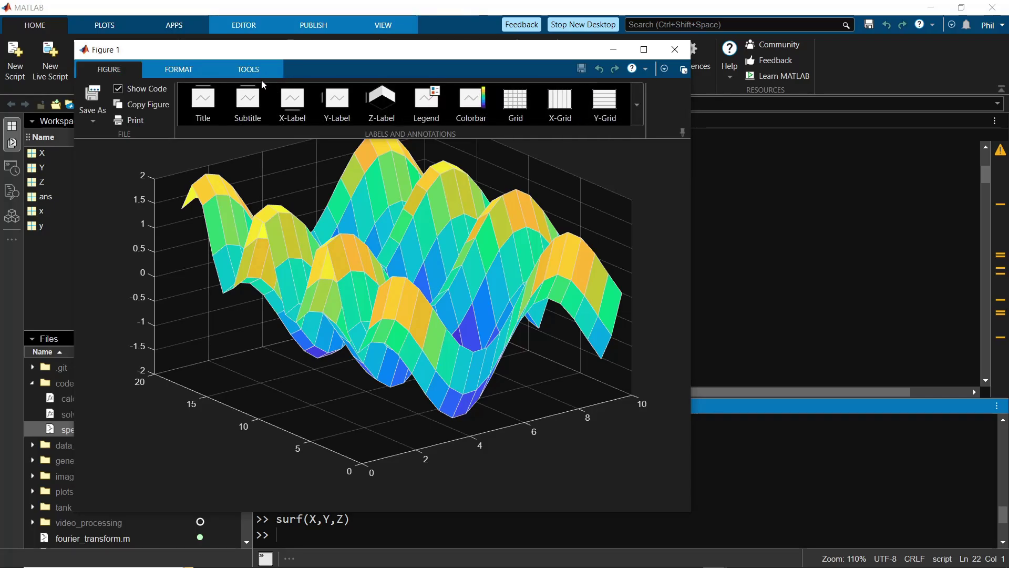
pyautogui.click(177, 74)
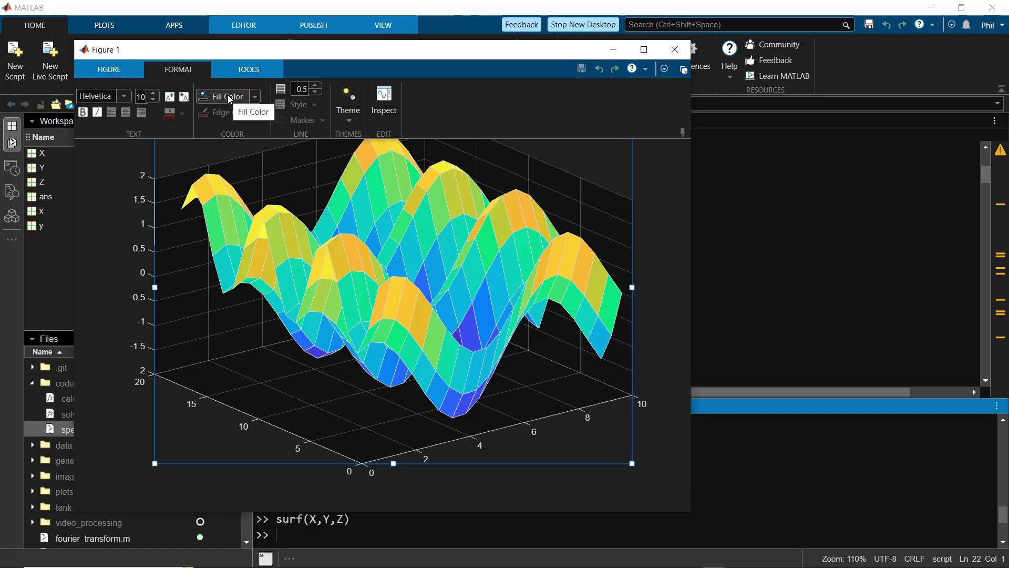
pyautogui.click(346, 125)
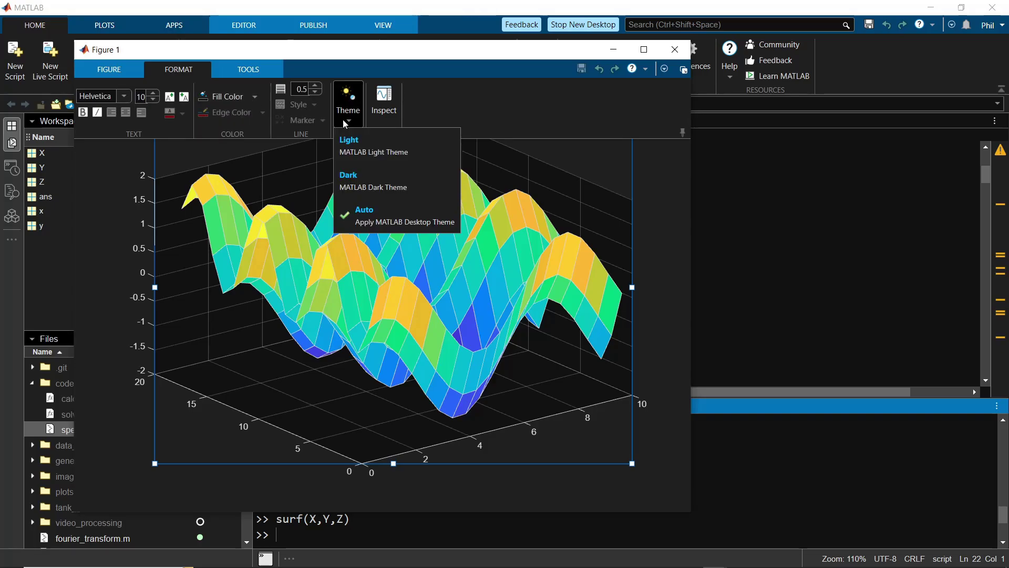
pyautogui.click(361, 156)
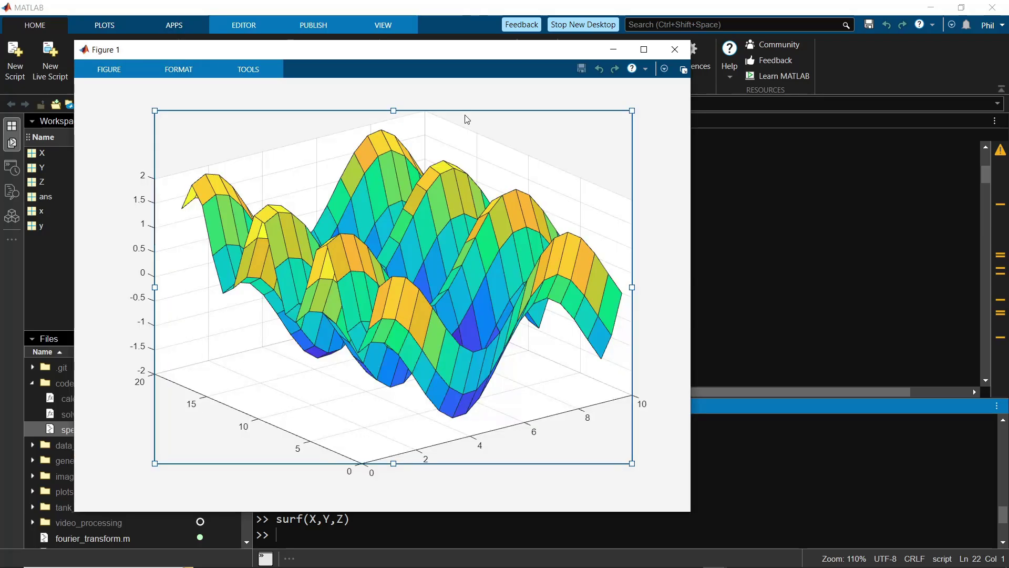
# - Open the Colormap Editor and add a colorbar beside the surface plot
pyautogui.click(248, 70)
pyautogui.click(255, 103)
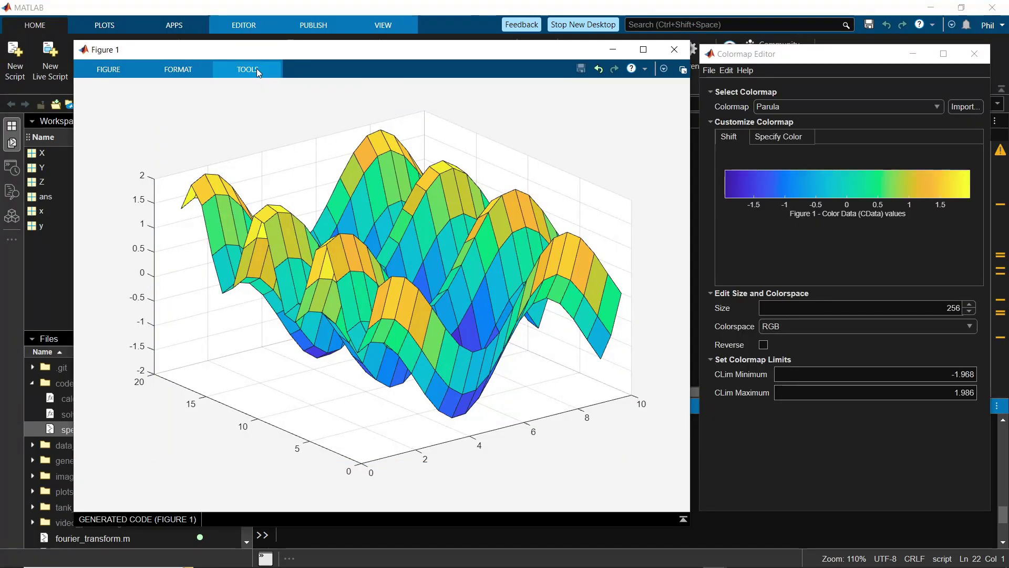
pyautogui.click(256, 68)
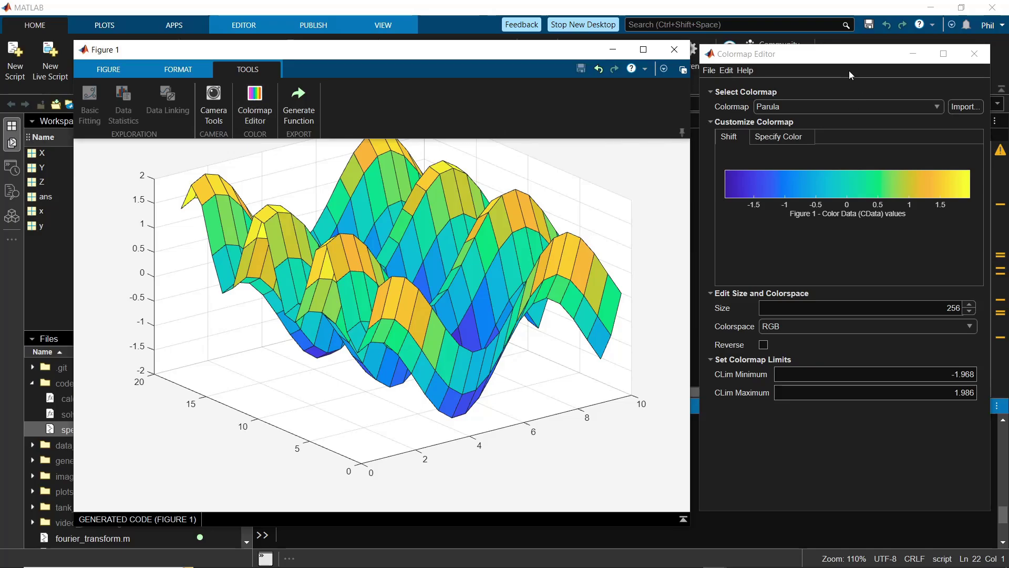
pyautogui.click(104, 70)
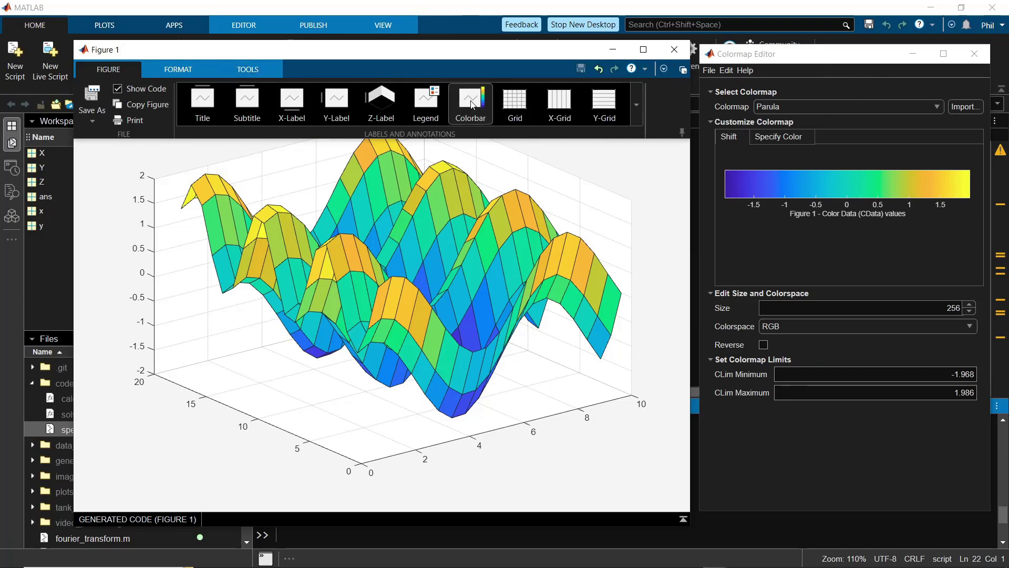
pyautogui.click(140, 119)
# - Recolour the surface with the reversed Hot colormap and generate a createfigure function
pyautogui.click(781, 348)
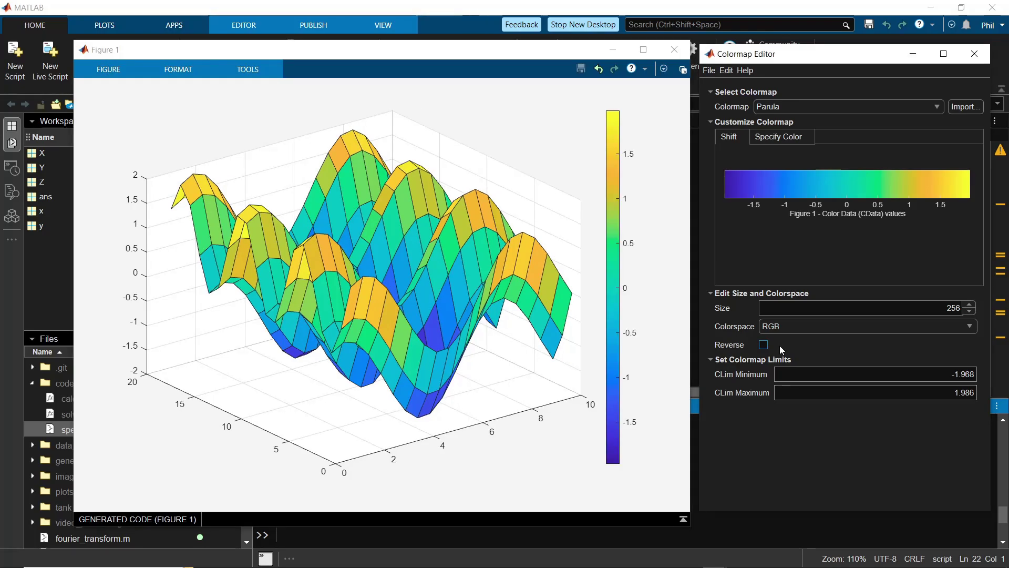
pyautogui.click(898, 111)
pyautogui.click(822, 164)
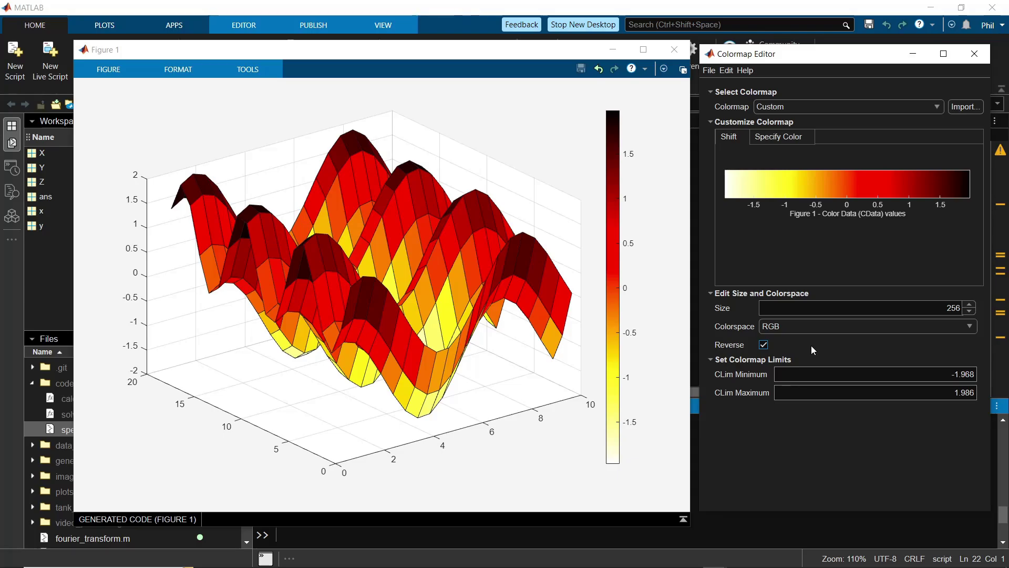
pyautogui.click(247, 70)
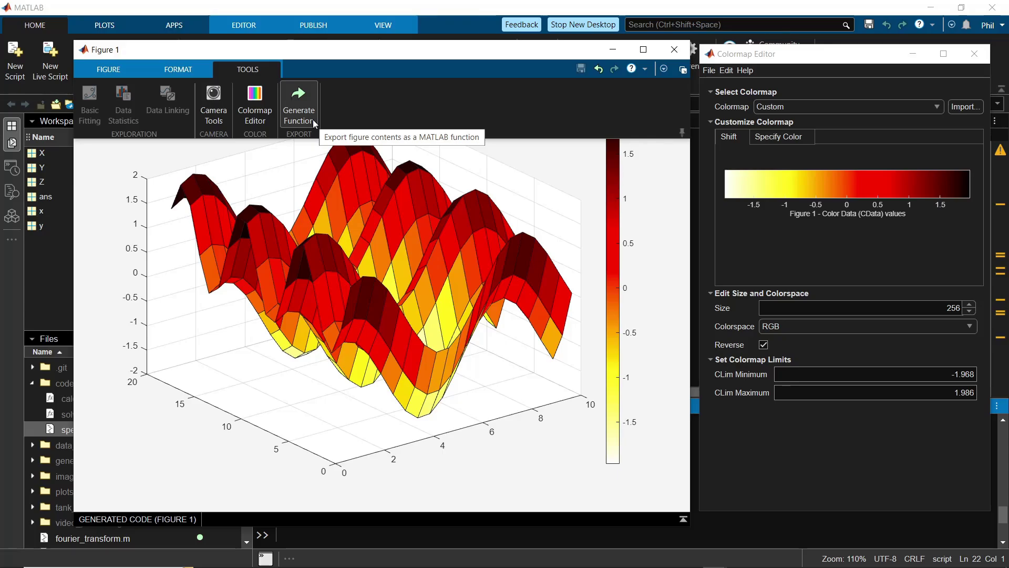
pyautogui.click(352, 139)
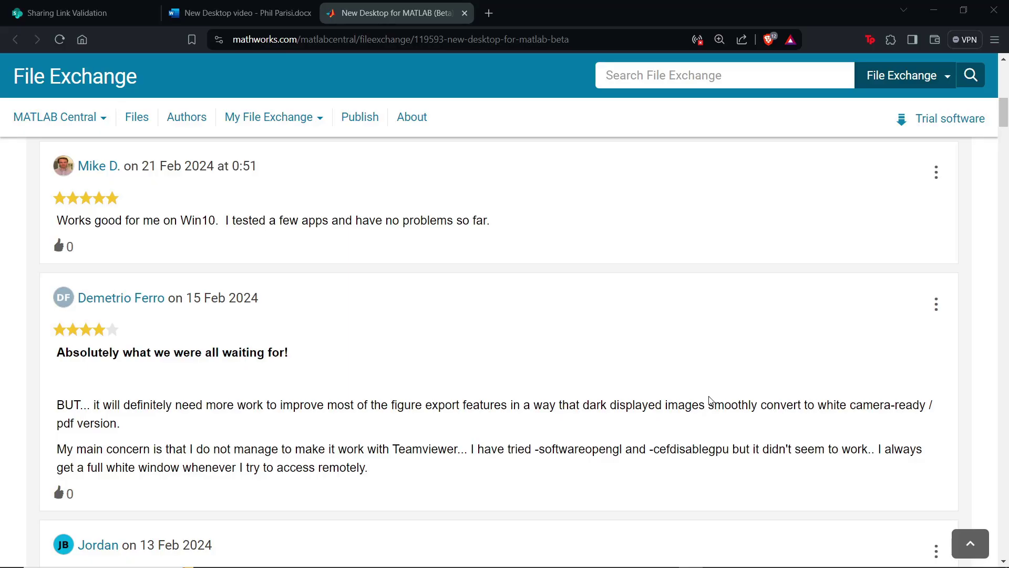
# - Scroll down through the reviews on the New Desktop for MATLAB (Beta) File Exchange page
pyautogui.scroll(-6, 638, 484)
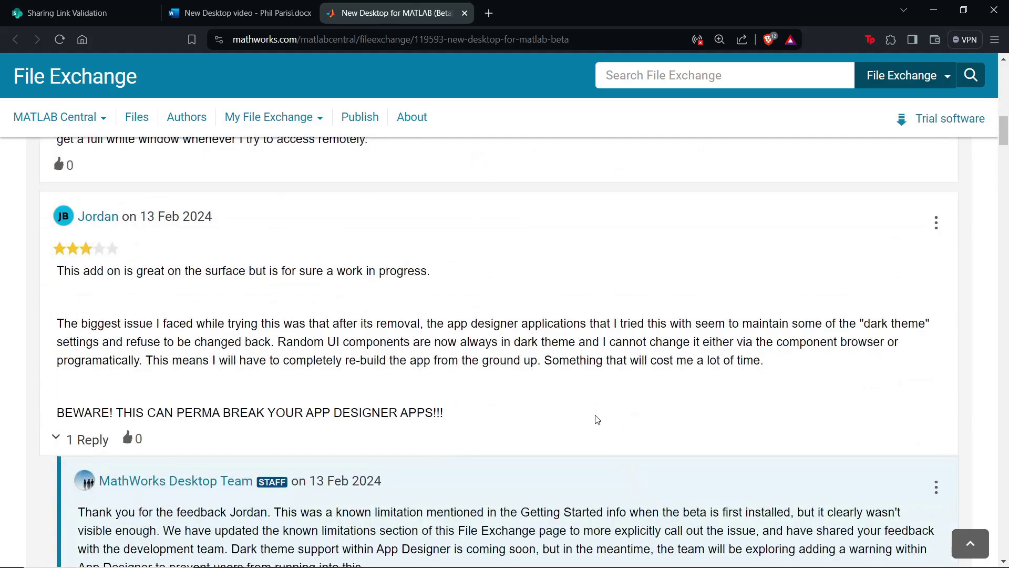
pyautogui.scroll(-6, 597, 419)
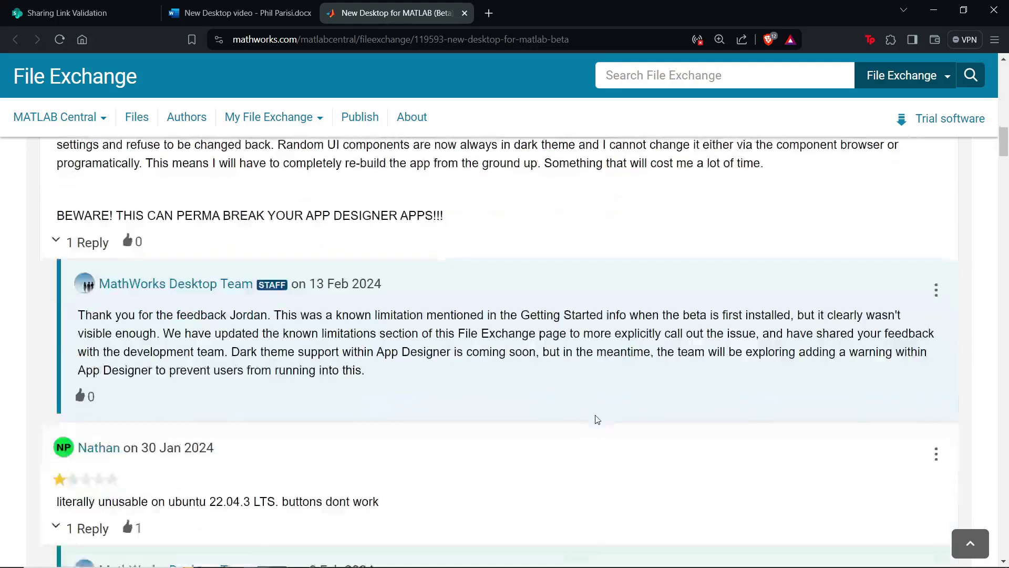
pyautogui.scroll(-2, 597, 419)
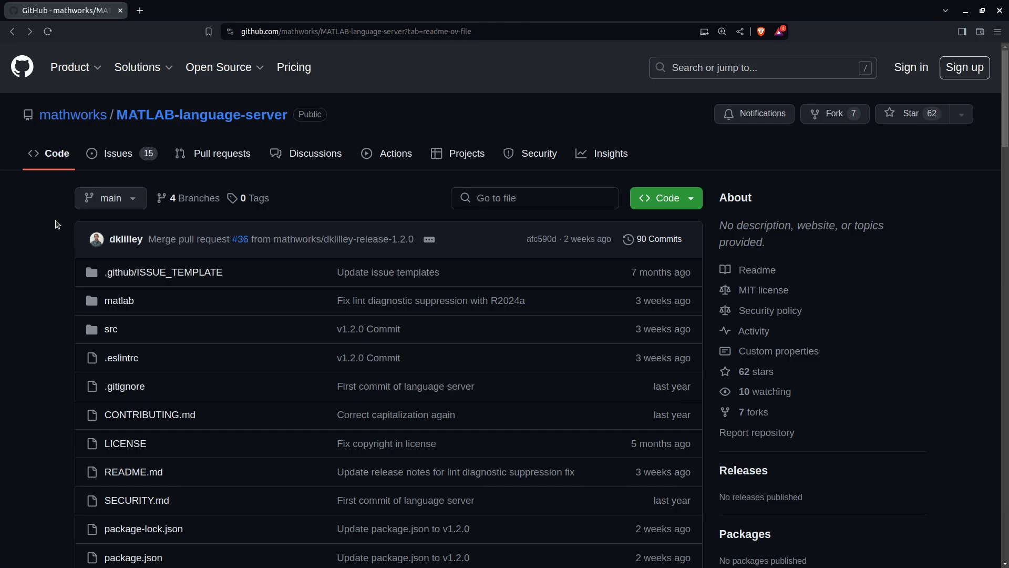
# - Scroll down through the mathworks/MATLAB-language-server repository README
pyautogui.scroll(-10, 57, 225)
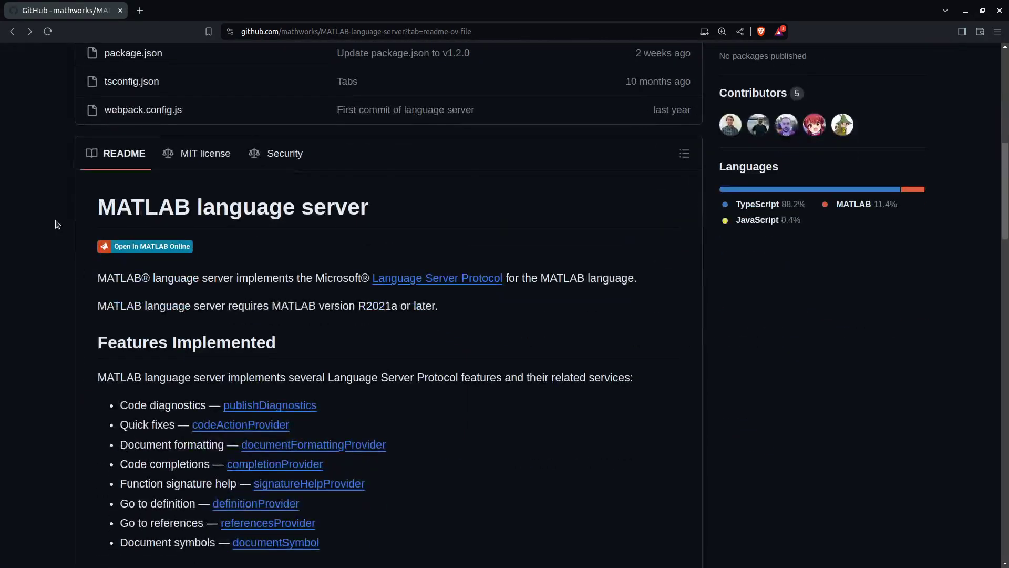
pyautogui.scroll(-6, 57, 225)
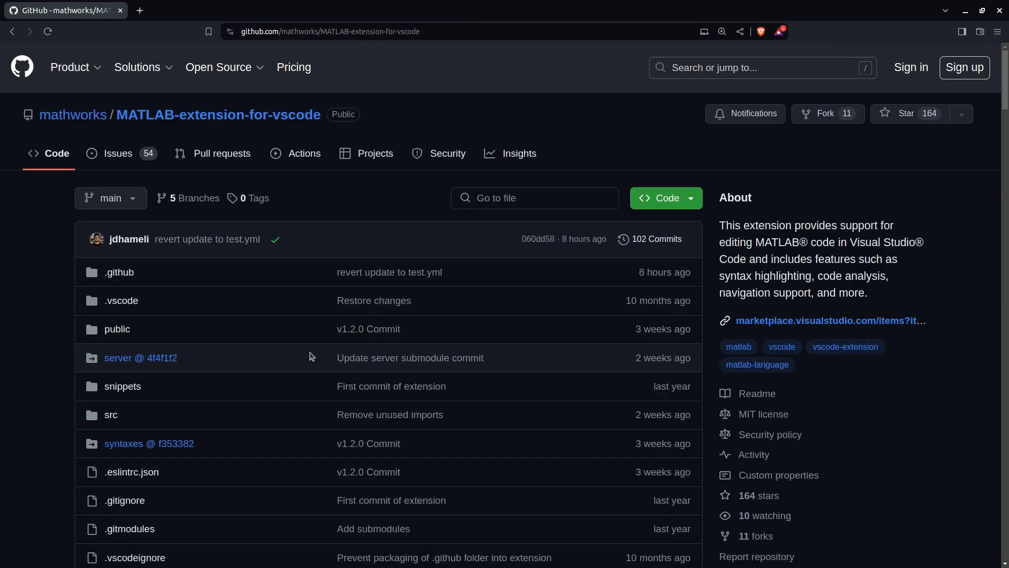
pyautogui.scroll(-13, 63, 297)
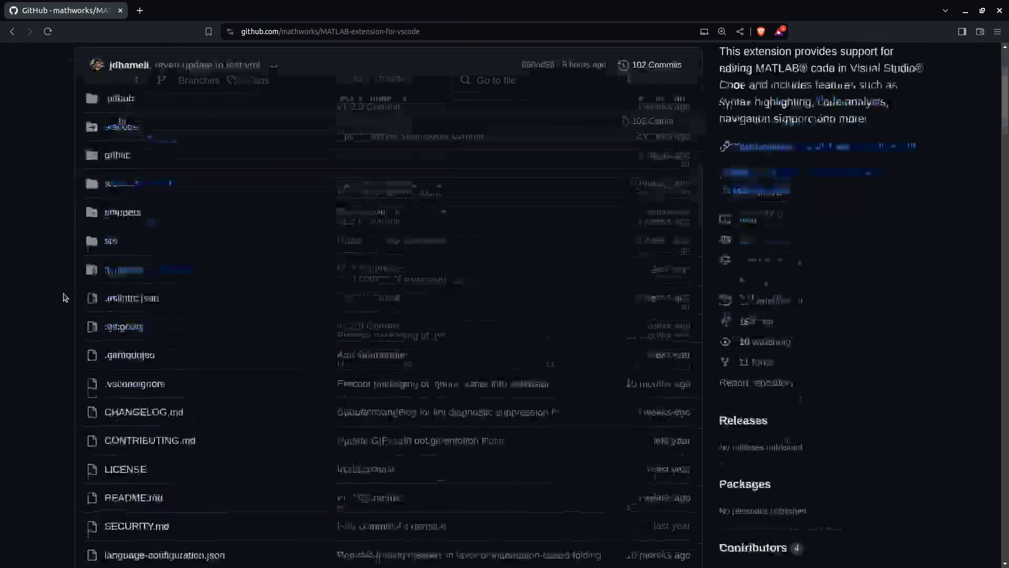